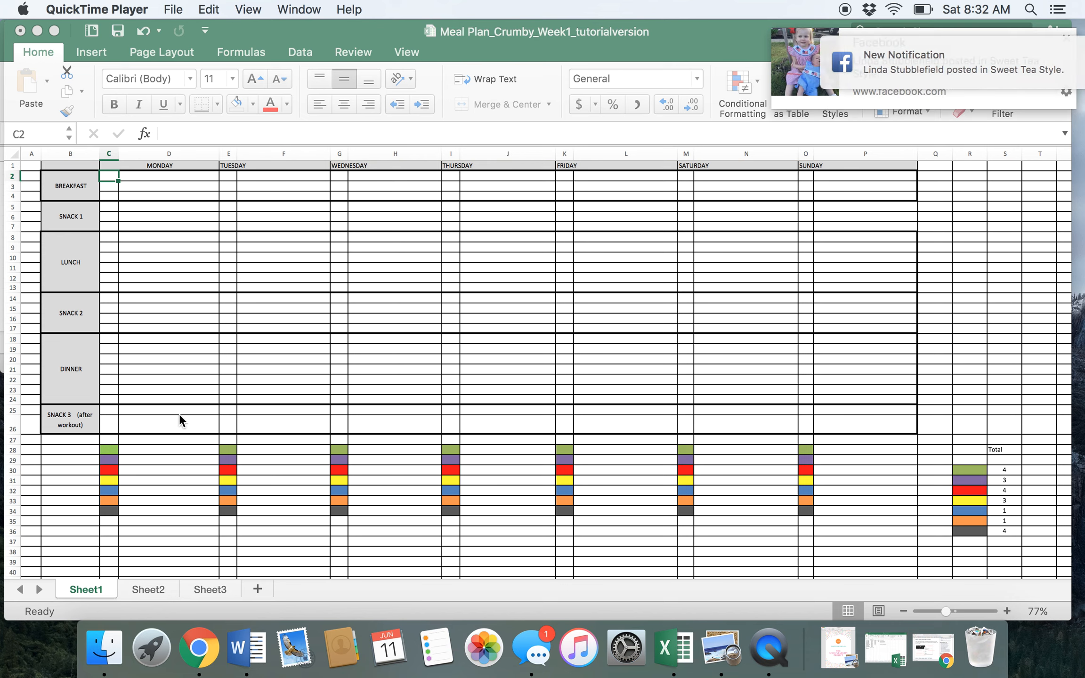
- Review the color-coded food lists on Sheet2 and the ready-made meals on Sheet3, and return to the Sheet1 meal planner
{"action": "left_click", "coordinate": [151, 589]}
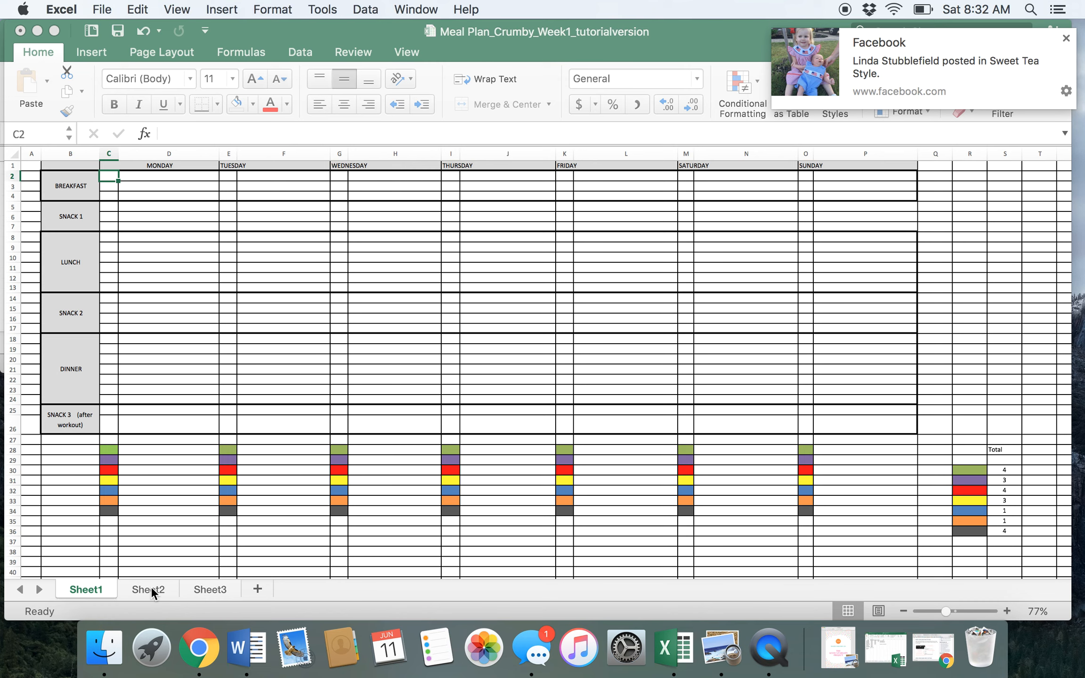
{"action": "left_click", "coordinate": [151, 589]}
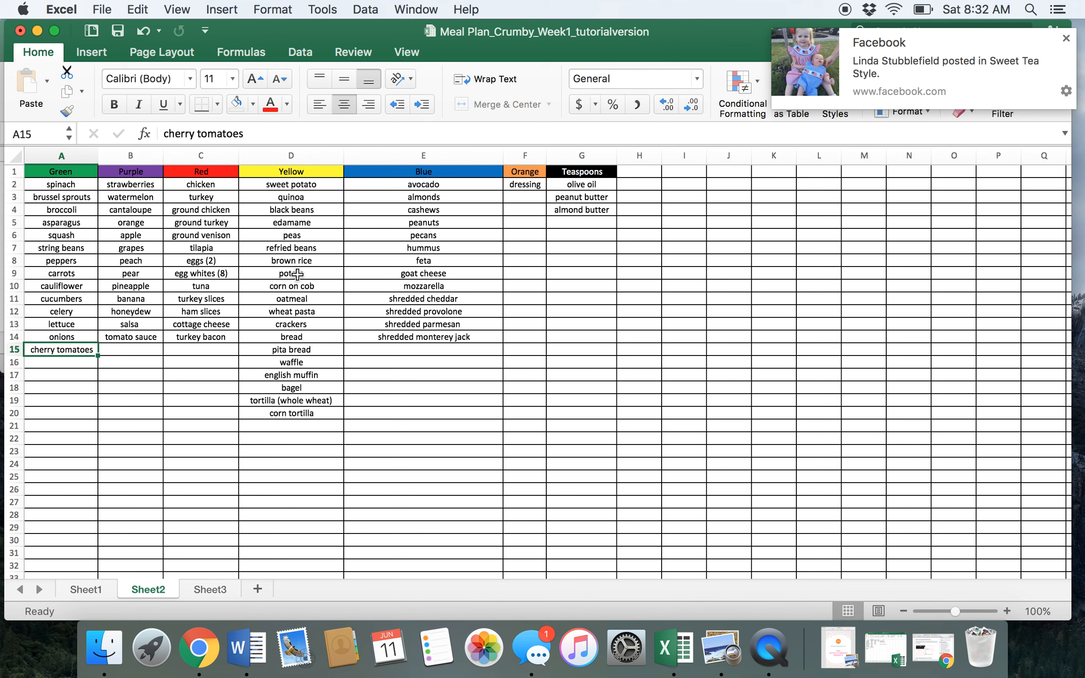
{"action": "left_click", "coordinate": [1067, 38]}
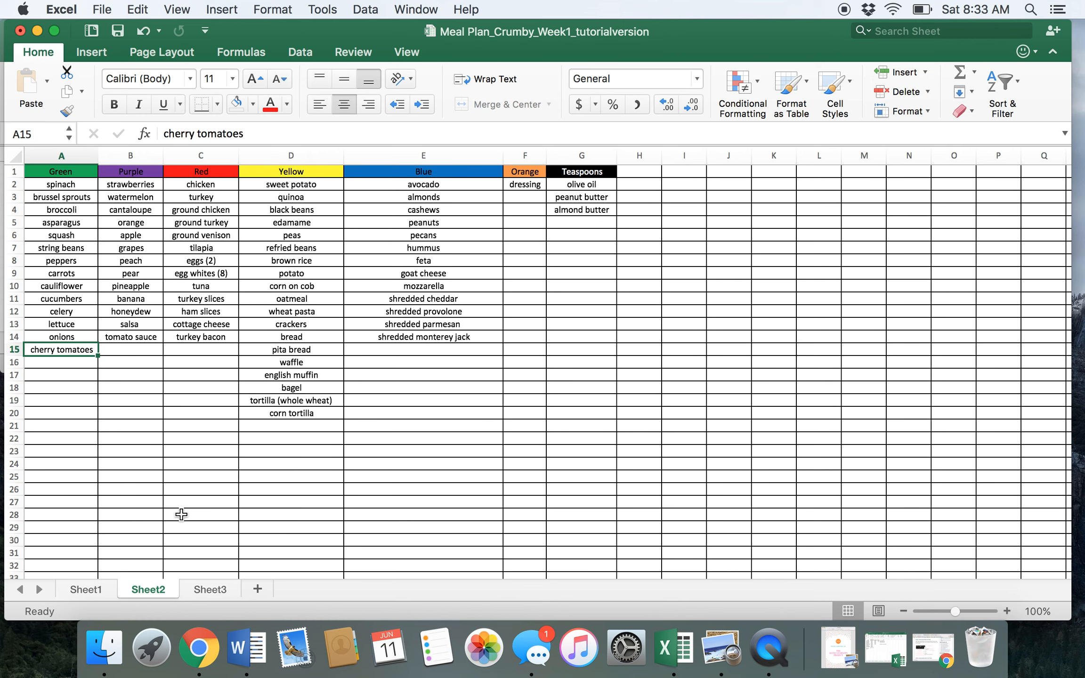
{"action": "left_click", "coordinate": [196, 594]}
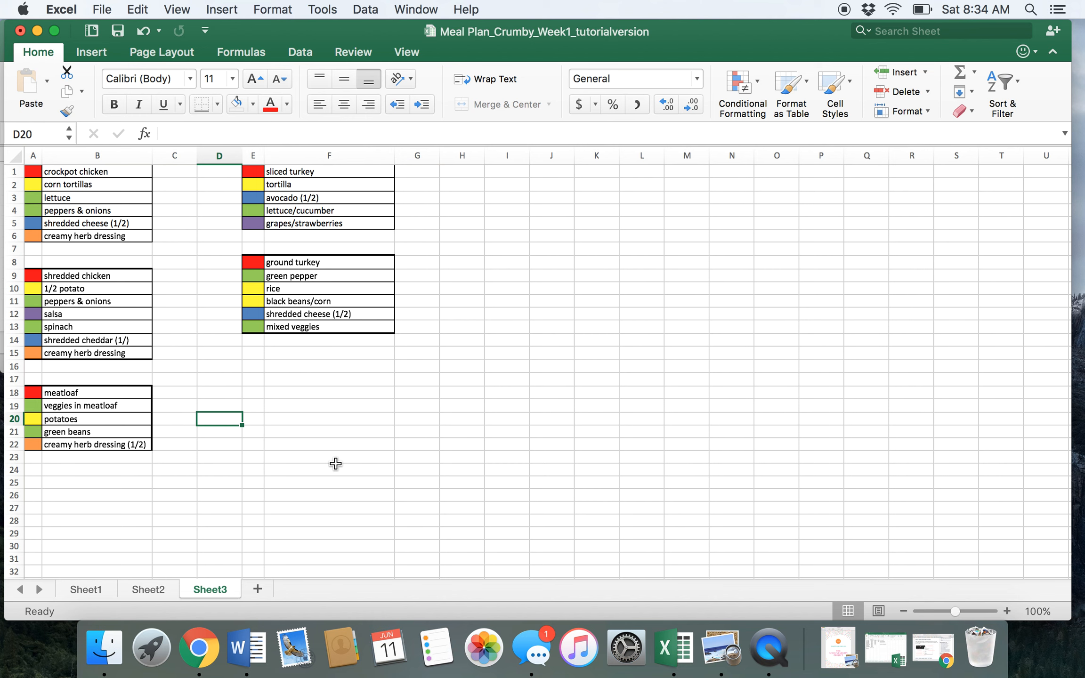
{"action": "left_click", "coordinate": [91, 588]}
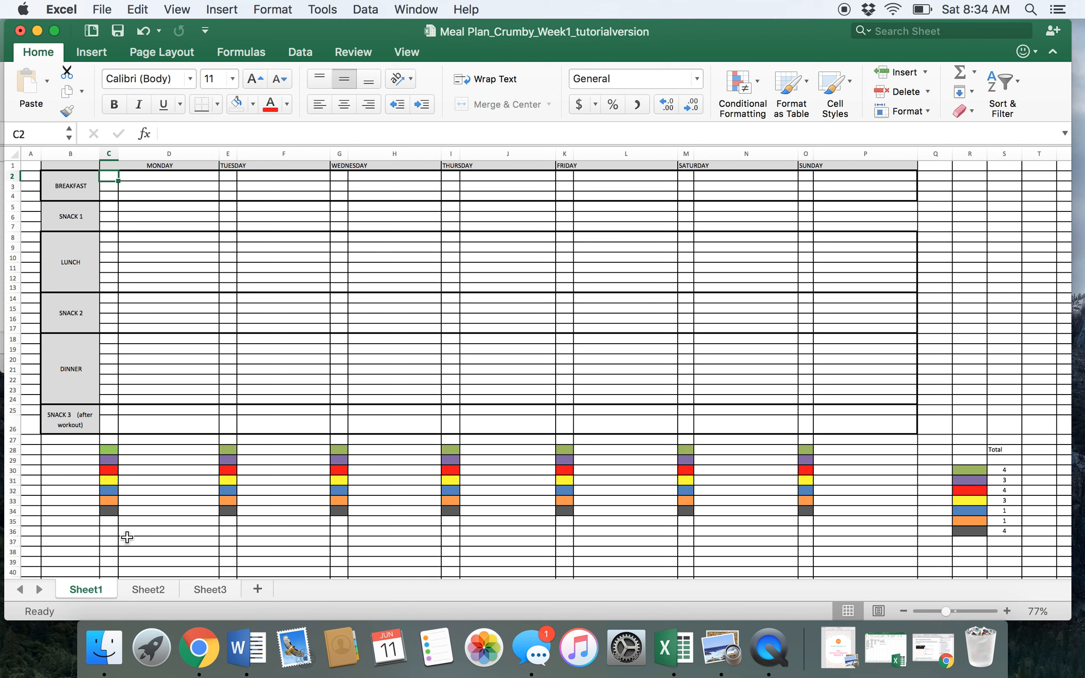
- Copy the red color cell from Monday's tally (C30) into Monday's first breakfast row, cell C2
{"action": "left_click", "coordinate": [109, 470]}
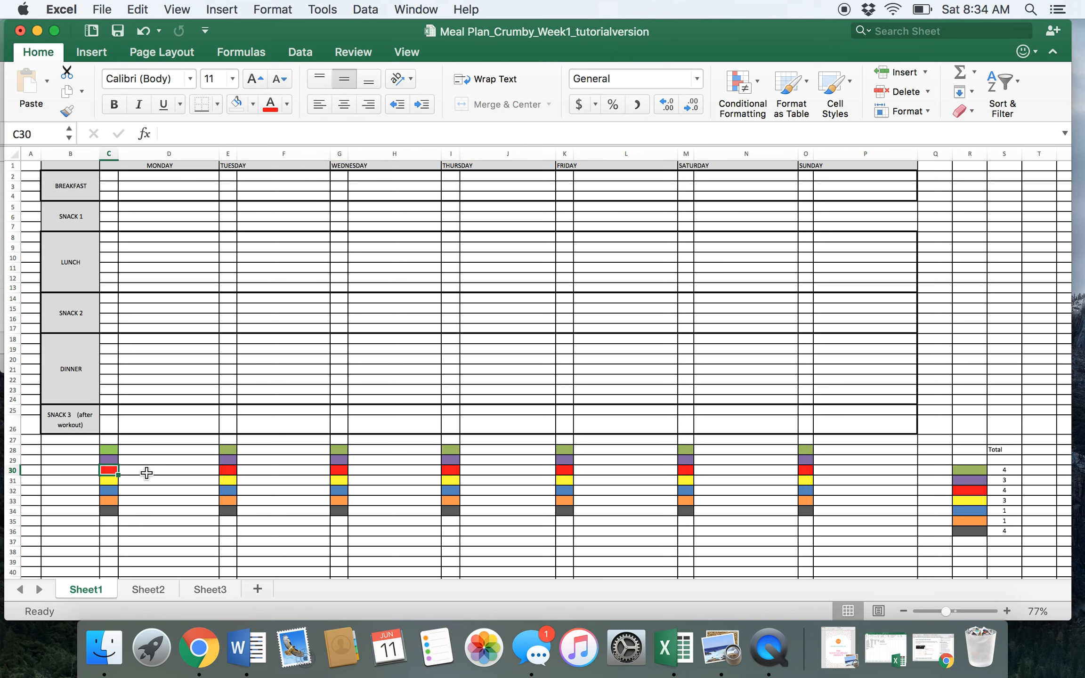
{"action": "key", "text": "super+c"}
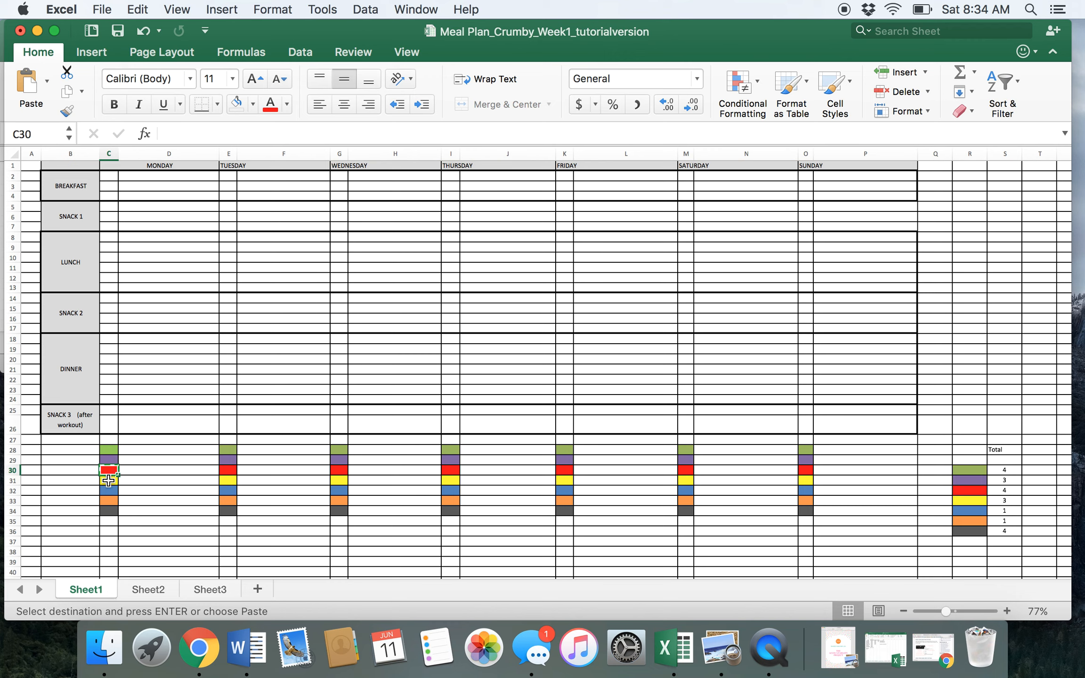
{"action": "left_click", "coordinate": [137, 9]}
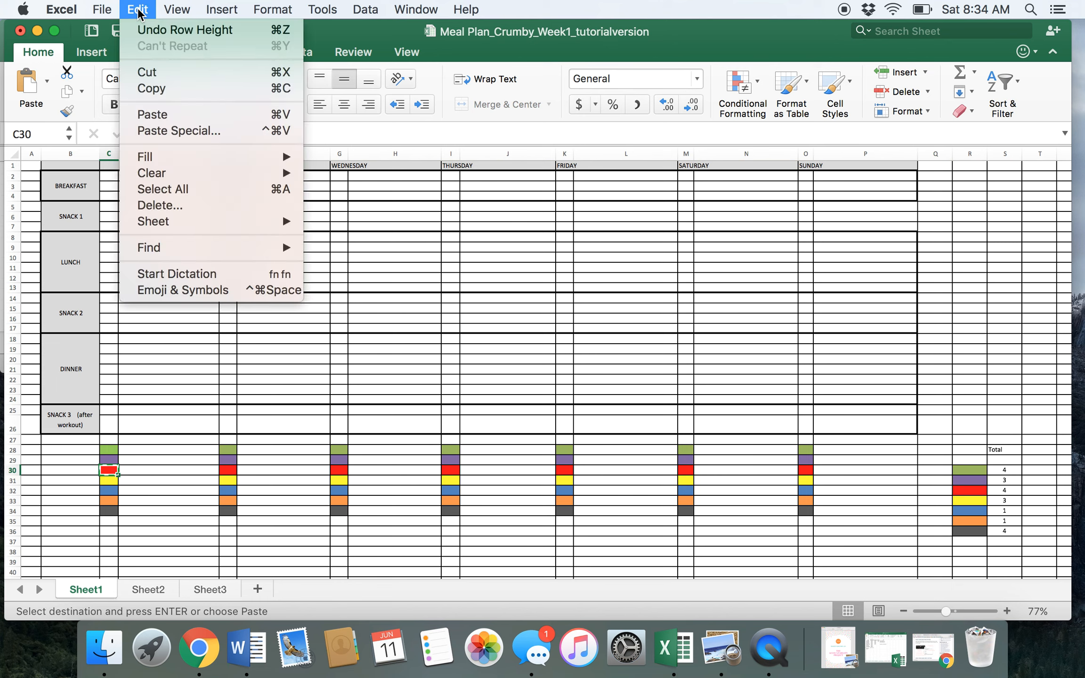
{"action": "left_click", "coordinate": [159, 86]}
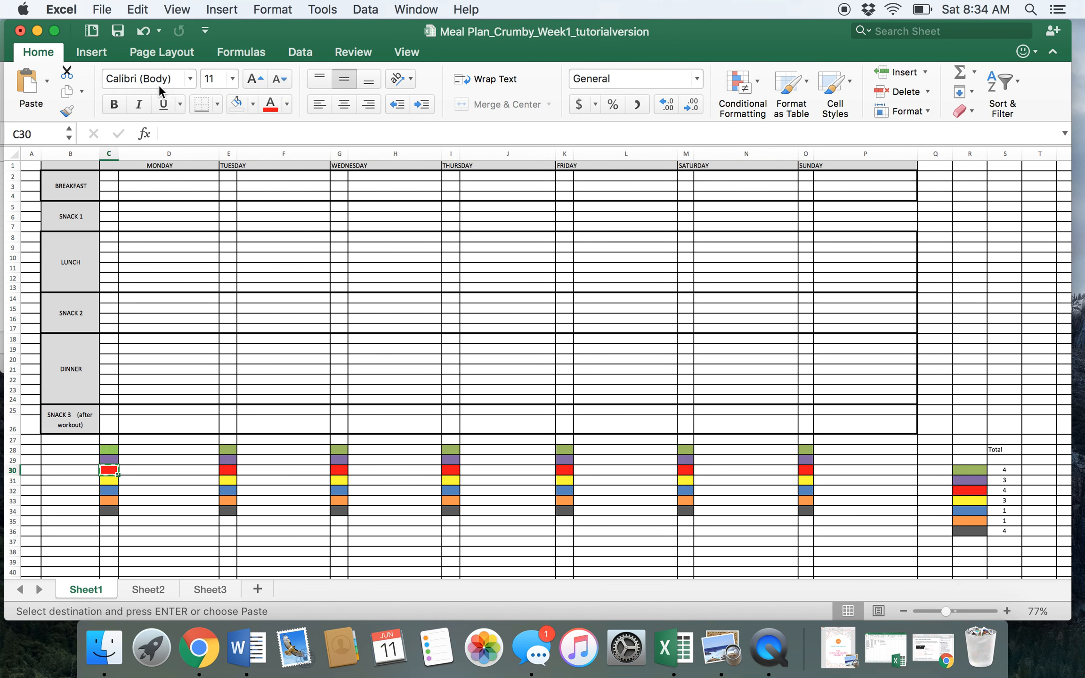
{"action": "left_click", "coordinate": [109, 176]}
{"action": "key", "text": "super+v"}
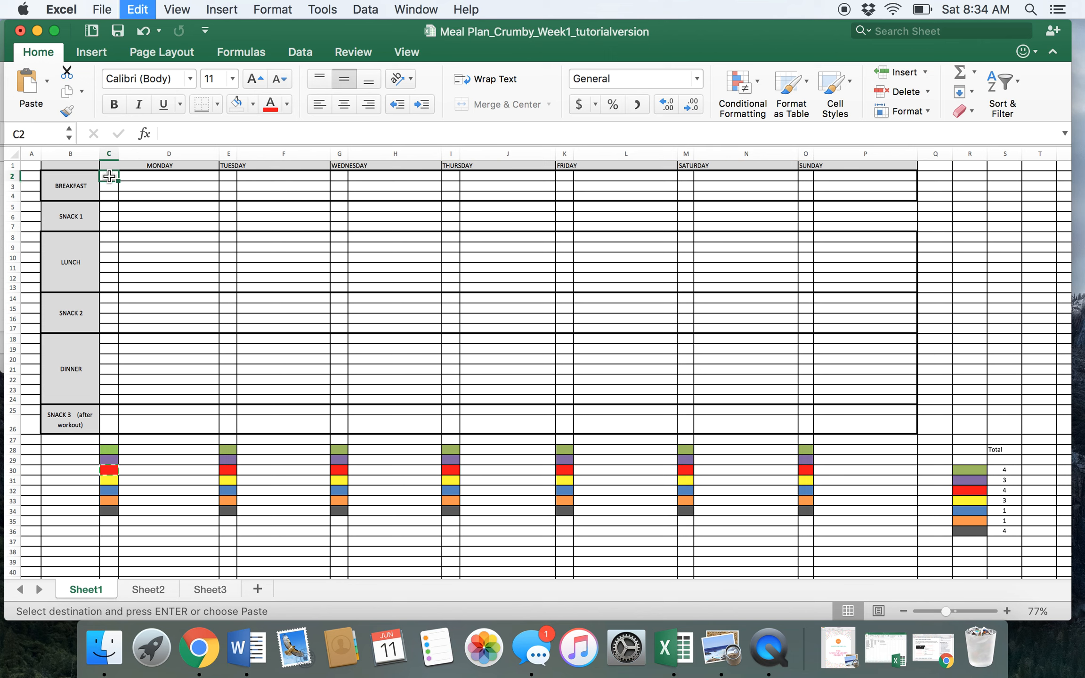
- Enter "ShakeO" as Monday's breakfast item in cell D2, beside the red cell
{"action": "left_click", "coordinate": [169, 177]}
{"action": "type", "text": "Sh"}
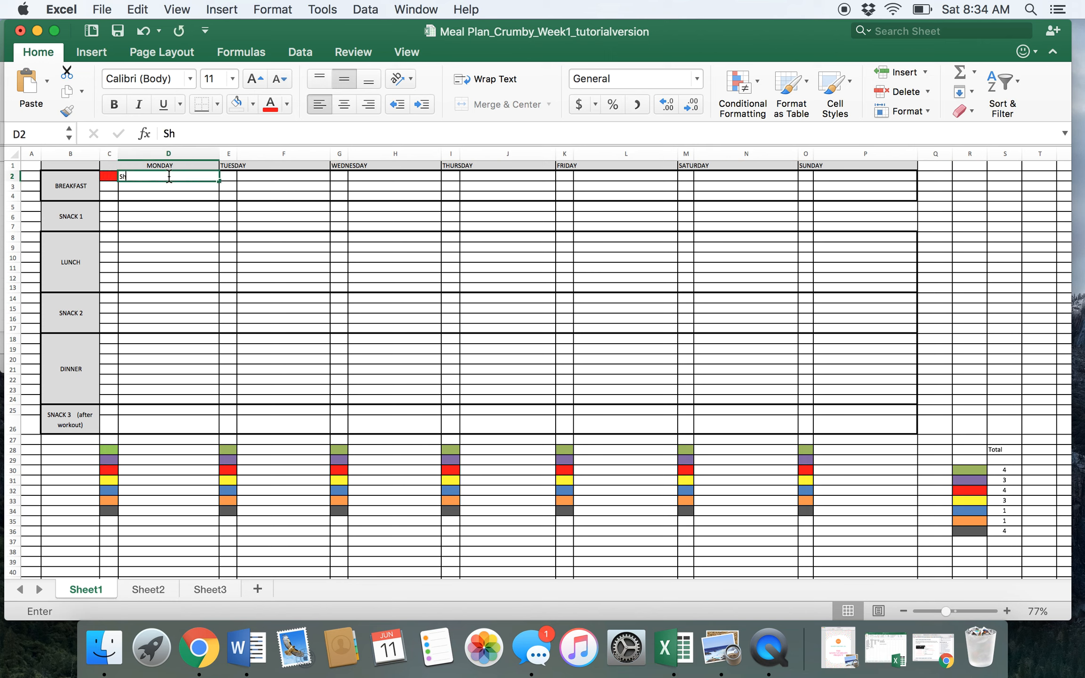
{"action": "type", "text": "akeology"}
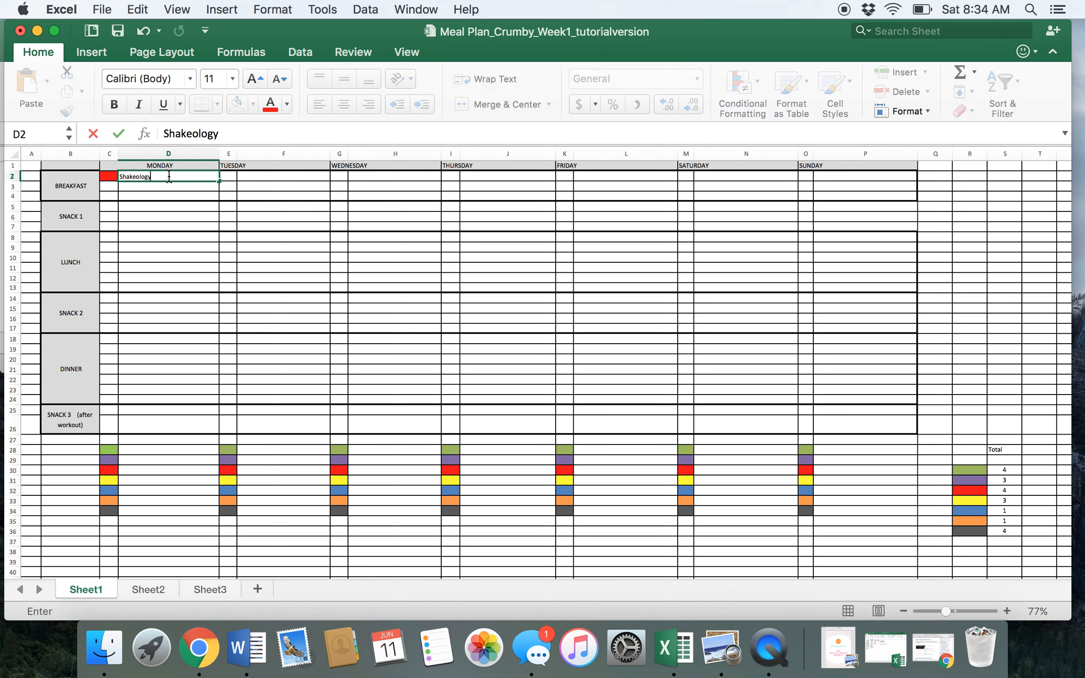
{"action": "key", "text": "BackSpace"}
{"action": "key", "text": "BackSpace"}
{"action": "key", "text": "BackSpace"}
{"action": "key", "text": "BackSpace"}
{"action": "key", "text": "BackSpace"}
{"action": "type", "text": "O"}
{"action": "left_click", "coordinate": [198, 278]}
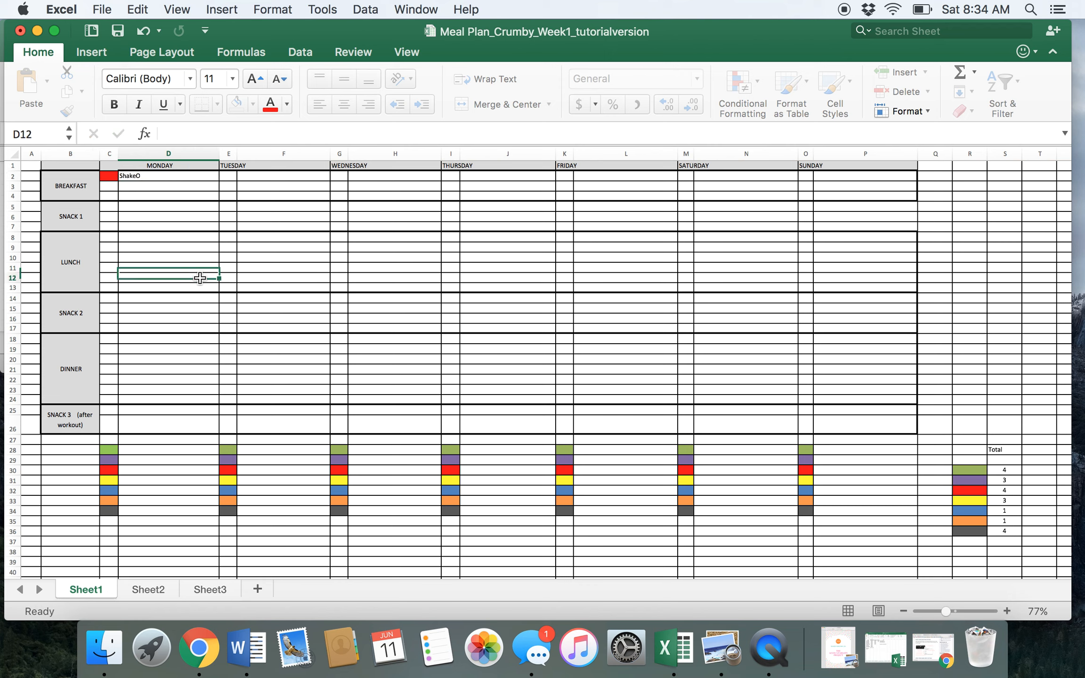
- Copy Monday's red cell and ShakeO entry into the first breakfast row for Tuesday through Sunday
{"action": "left_click_drag", "start_coordinate": [111, 177], "coordinate": [131, 178]}
{"action": "key", "text": "super+c"}
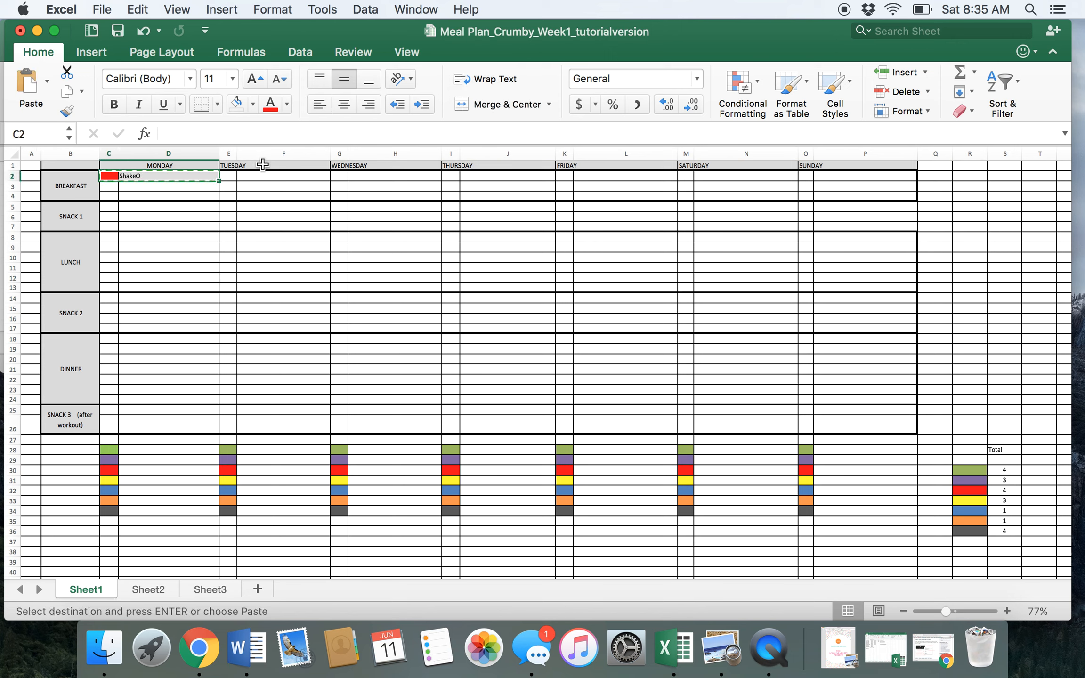
{"action": "left_click_drag", "start_coordinate": [225, 176], "coordinate": [869, 169]}
{"action": "left_click", "coordinate": [869, 168]}
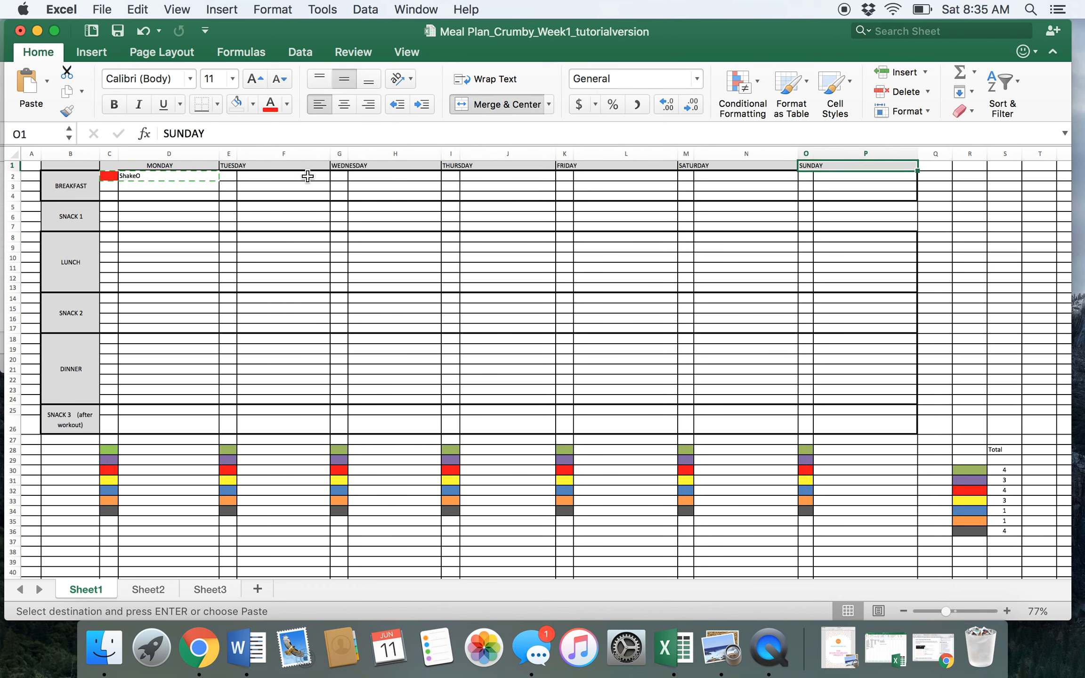
{"action": "left_click", "coordinate": [224, 175]}
{"action": "left_click_drag", "start_coordinate": [225, 175], "coordinate": [839, 177]}
{"action": "key", "text": "super+v"}
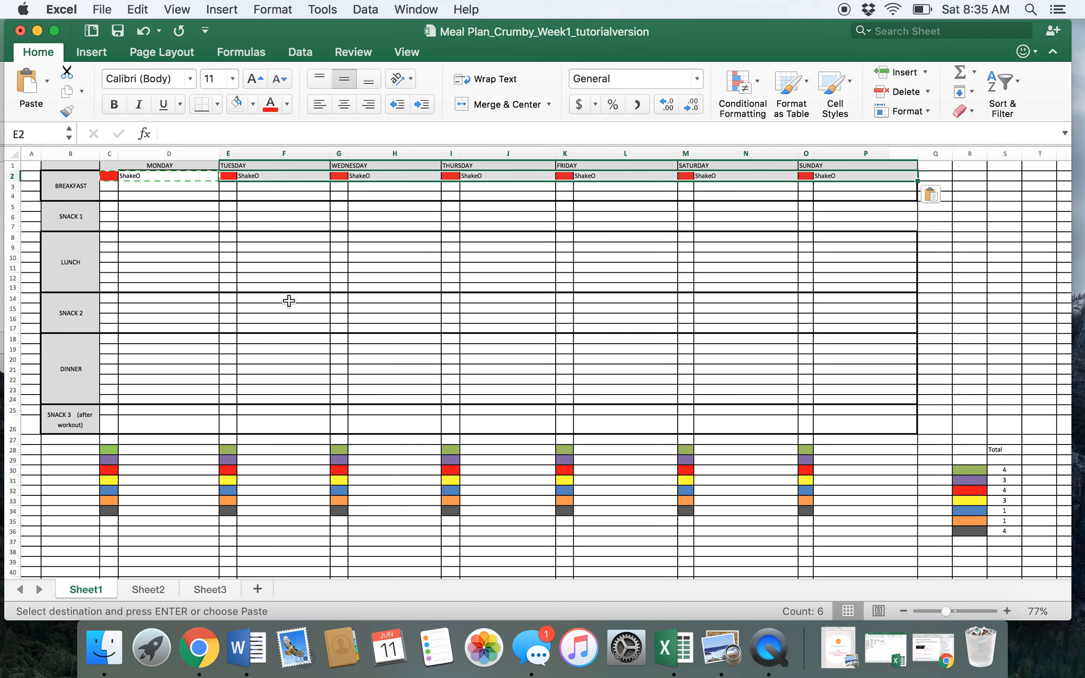
- Enter 1 in Monday's tally beside the red cell, in D30
{"action": "left_click", "coordinate": [152, 471]}
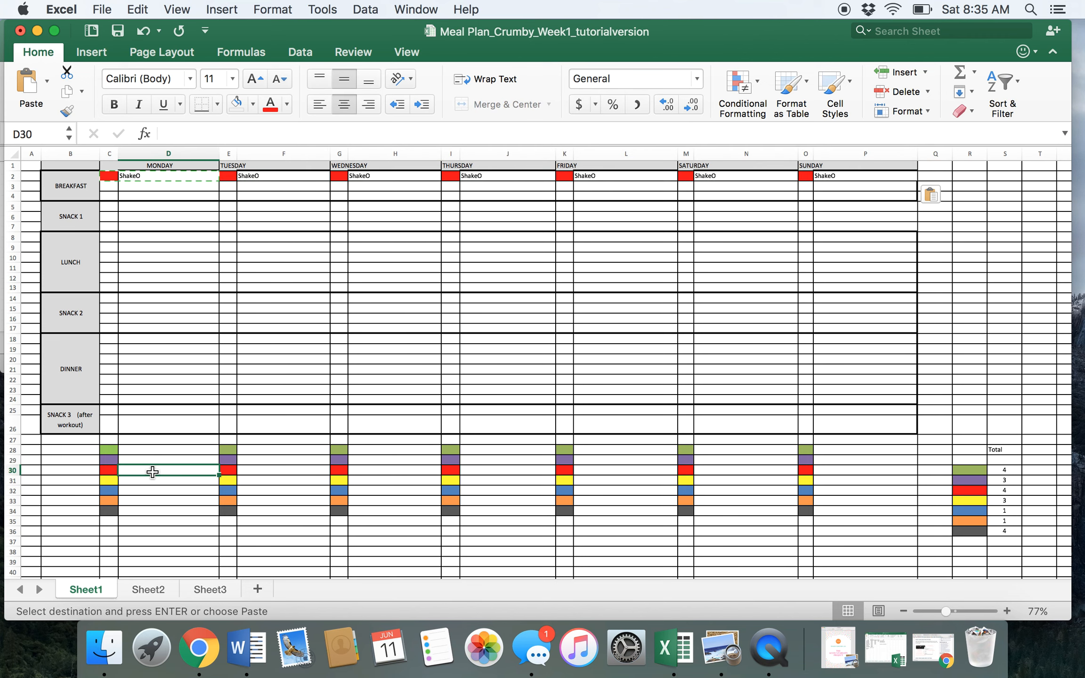
{"action": "type", "text": "1"}
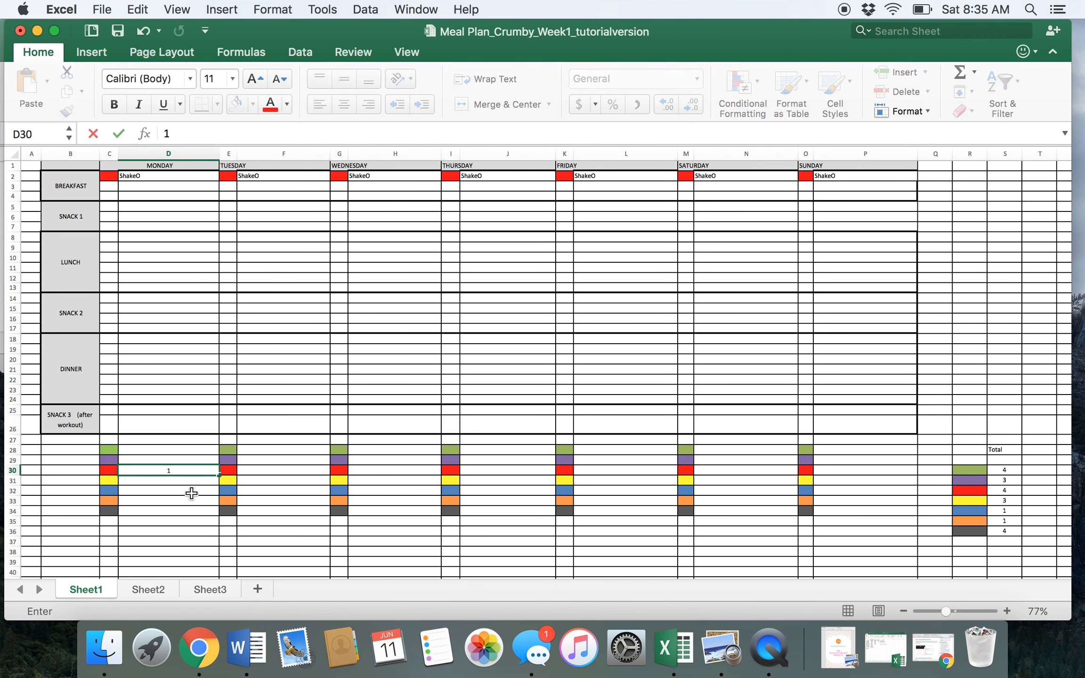
{"action": "key", "text": "Return"}
- Copy Monday's red cell and its count of 1 across the Tuesday through Sunday tallies in row 30
{"action": "left_click", "coordinate": [185, 468]}
{"action": "key", "text": "super+c"}
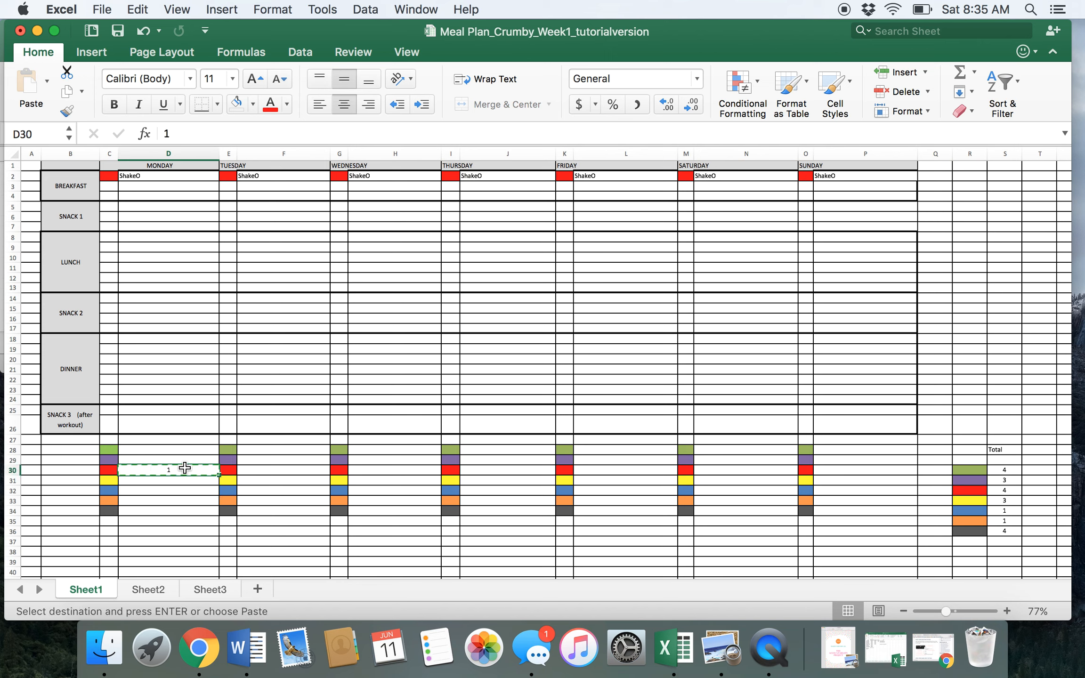
{"action": "mouse_move", "coordinate": [107, 472]}
{"action": "left_mouse_down"}
{"action": "mouse_move", "coordinate": [141, 469]}
{"action": "mouse_move", "coordinate": [129, 473]}
{"action": "left_mouse_up"}
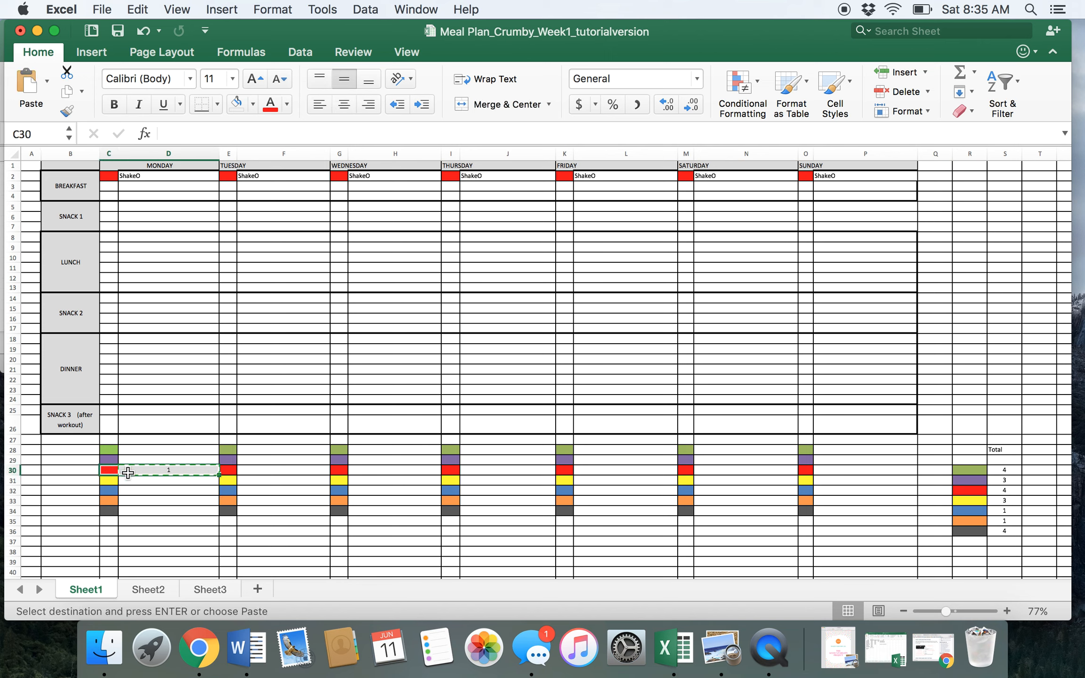
{"action": "left_click_drag", "start_coordinate": [230, 471], "coordinate": [820, 468]}
{"action": "key", "text": "super+v"}
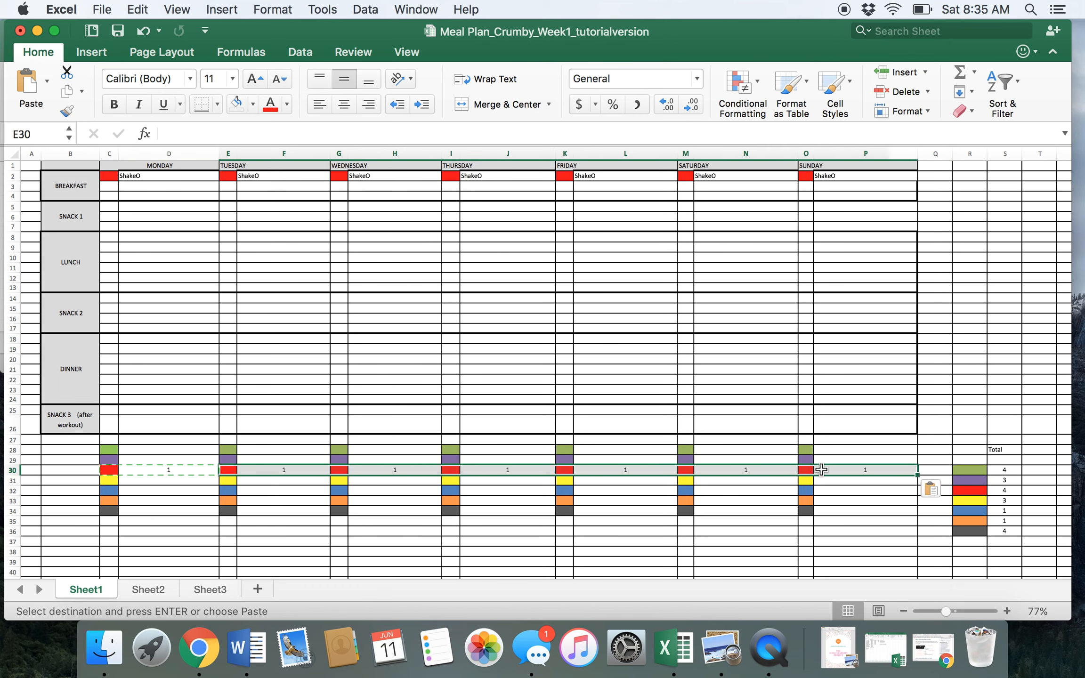
{"action": "left_click", "coordinate": [651, 540]}
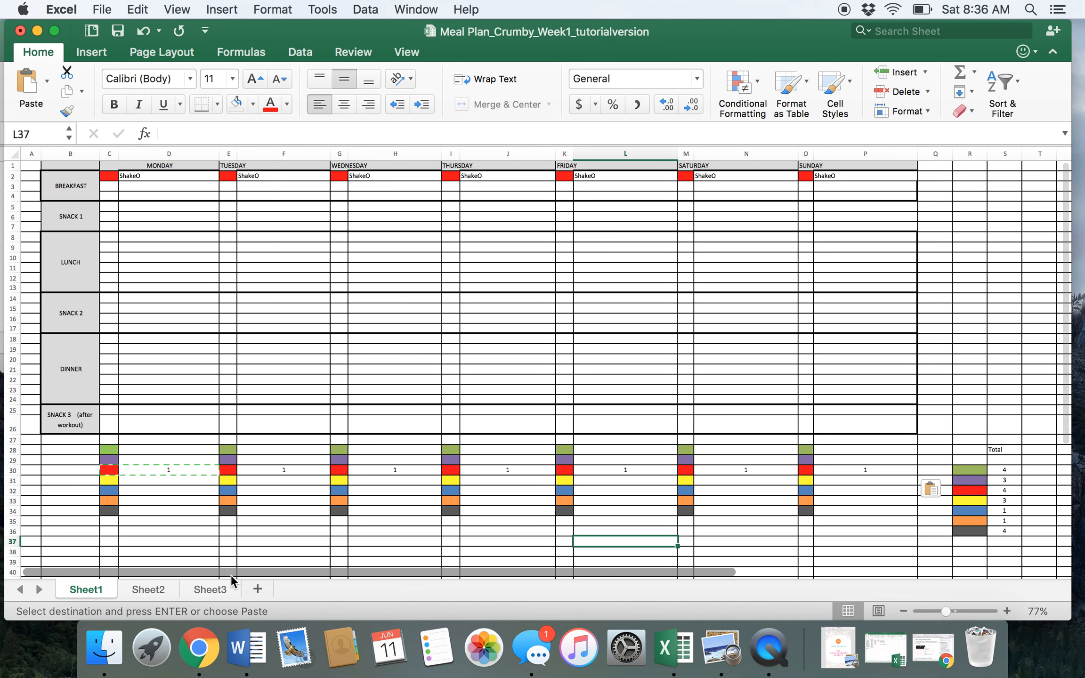
- Try to copy just the crockpot chicken meal's ingredient names from Sheet3 into C18 for Monday's dinner, and undo the paste
{"action": "left_click", "coordinate": [211, 589]}
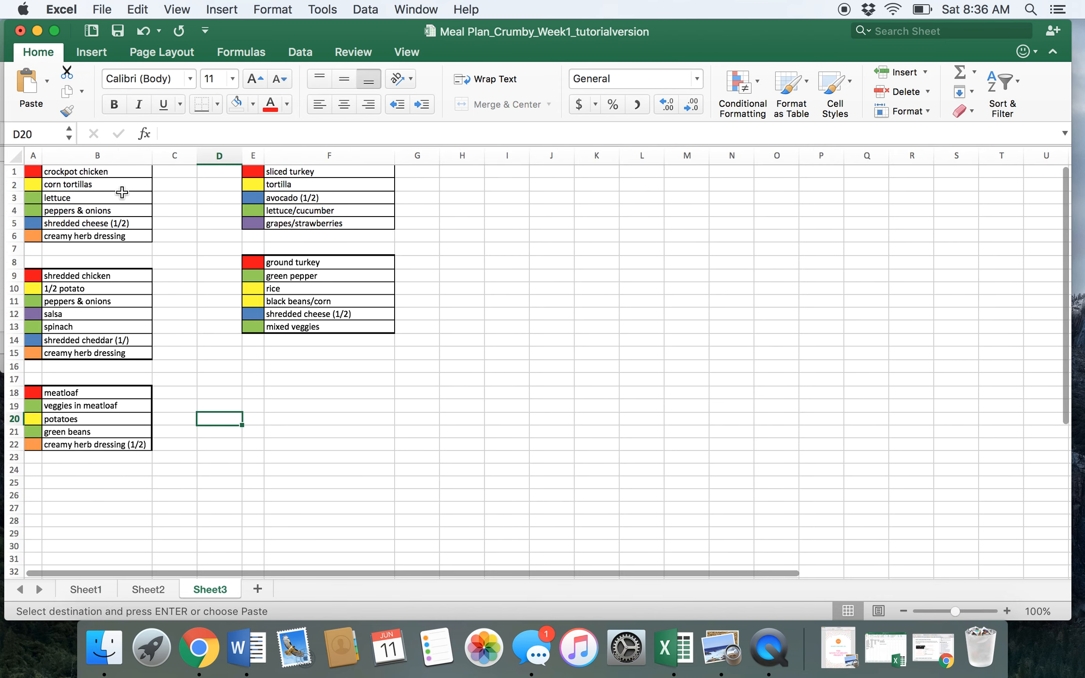
{"action": "left_click_drag", "start_coordinate": [121, 172], "coordinate": [122, 234]}
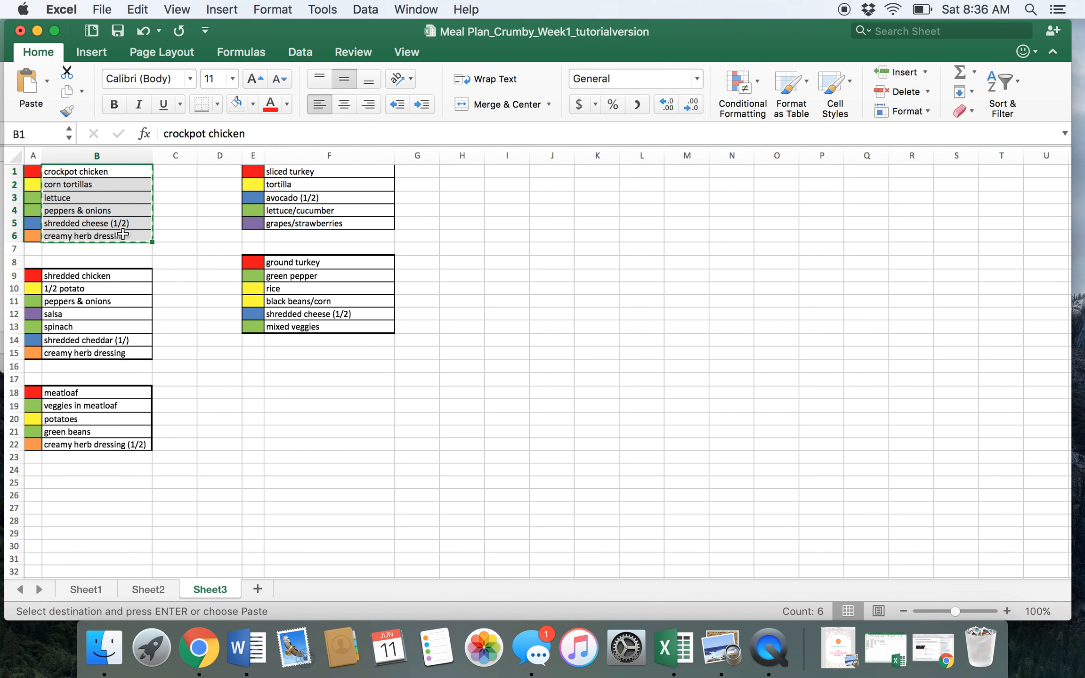
{"action": "left_click", "coordinate": [106, 587]}
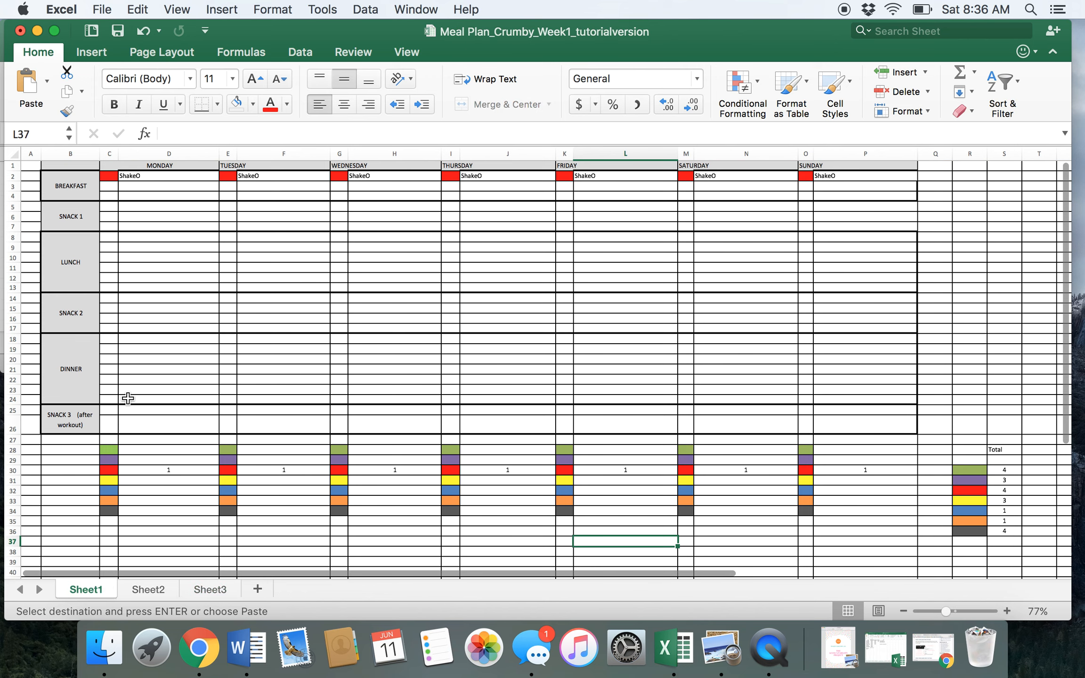
{"action": "left_click", "coordinate": [117, 339]}
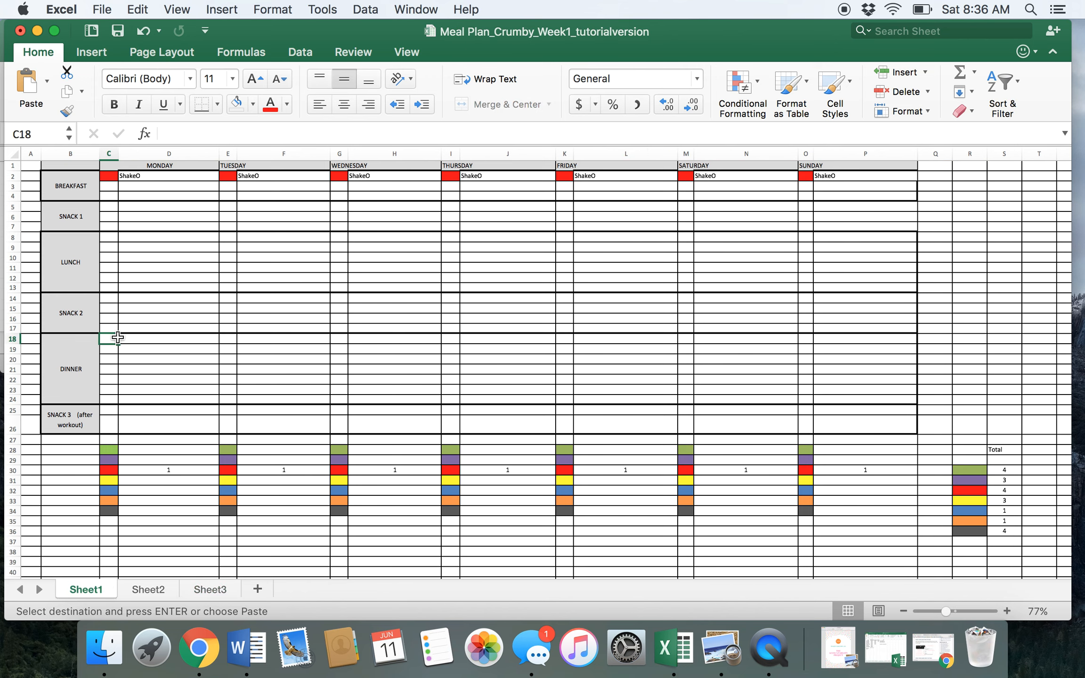
{"action": "key", "text": "super+v"}
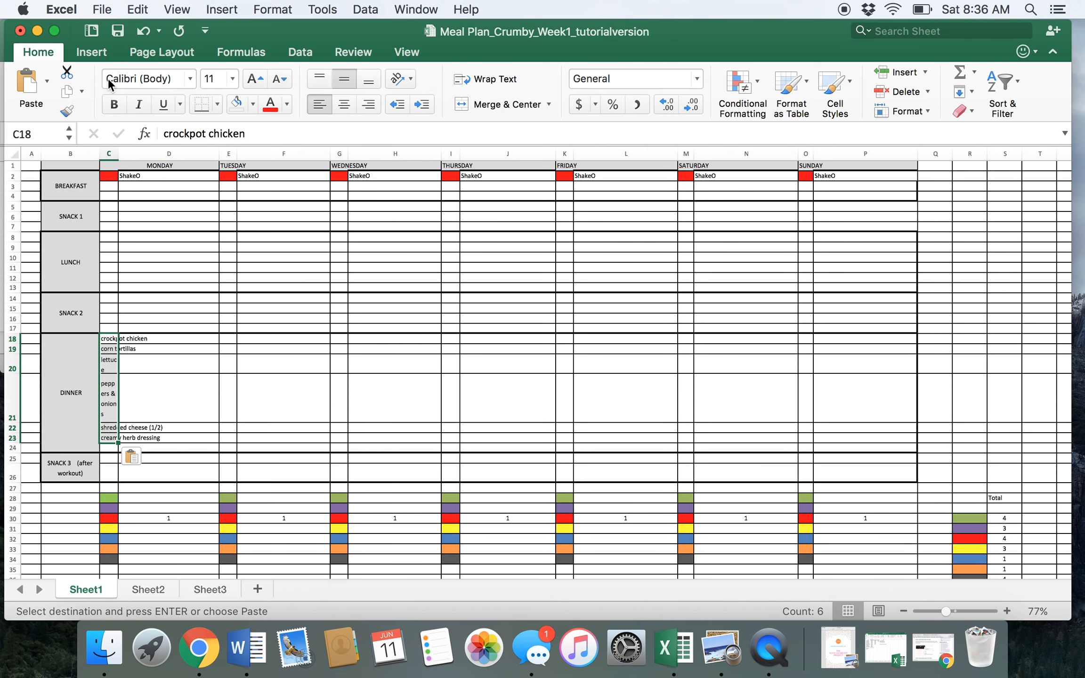
{"action": "left_click", "coordinate": [142, 31]}
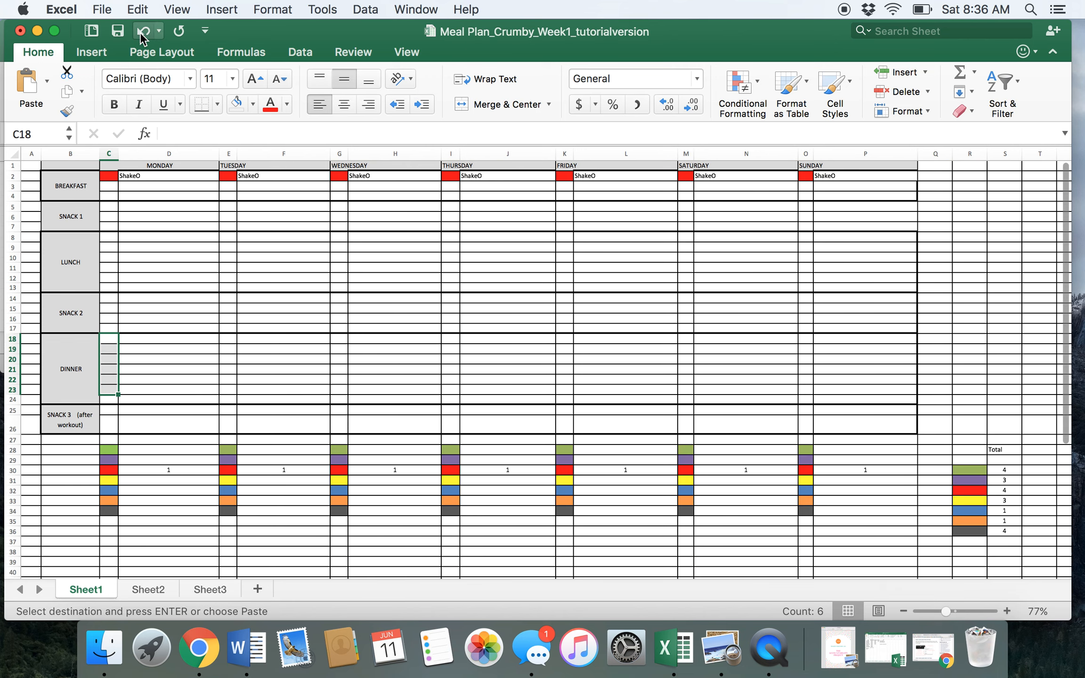
- Copy the crockpot chicken meal with its color cells (A1:B6) from Sheet3 into Monday's dinner section on Sheet1, starting at C18
{"action": "left_click_drag", "start_coordinate": [124, 342], "coordinate": [164, 396]}
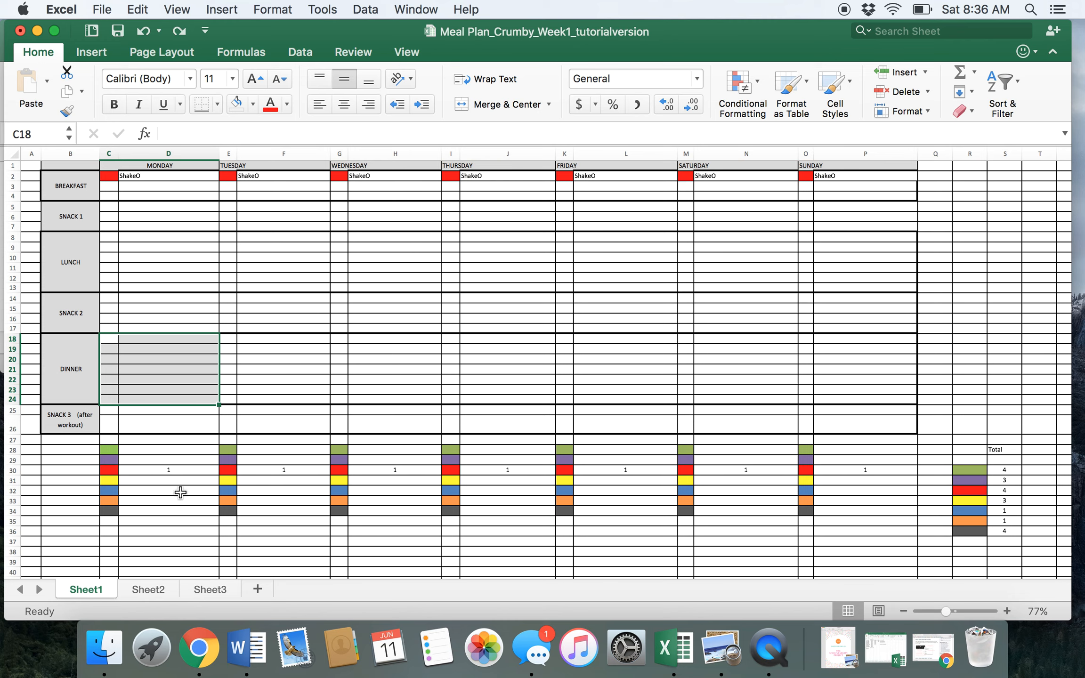
{"action": "left_click", "coordinate": [211, 591]}
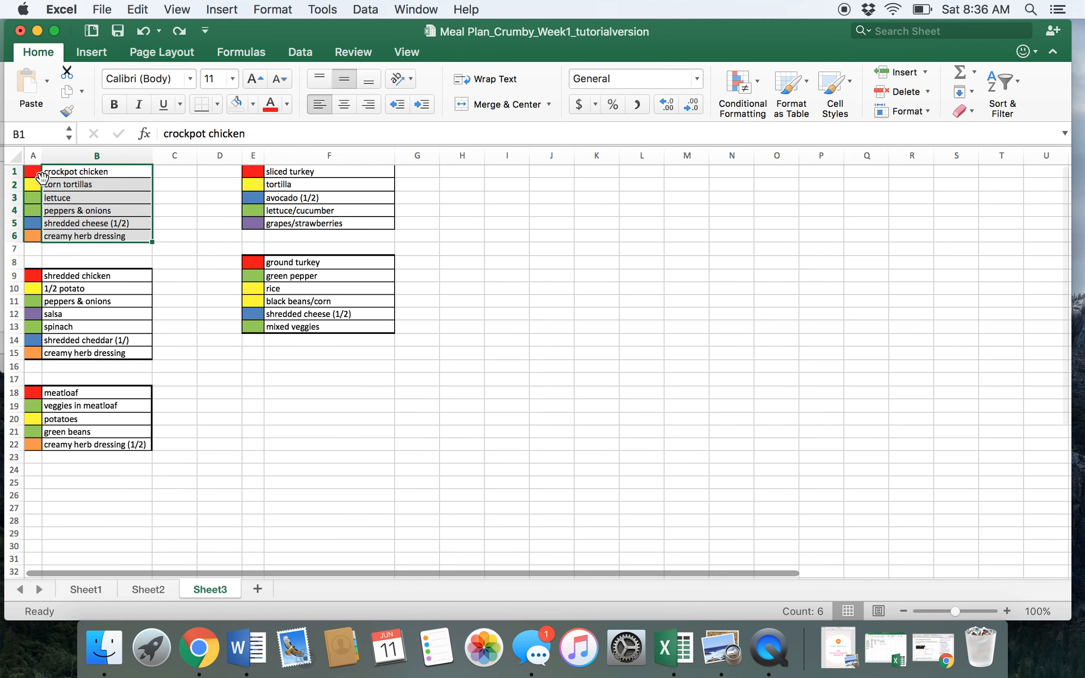
{"action": "left_click_drag", "start_coordinate": [33, 171], "coordinate": [106, 239]}
{"action": "key", "text": "super+c"}
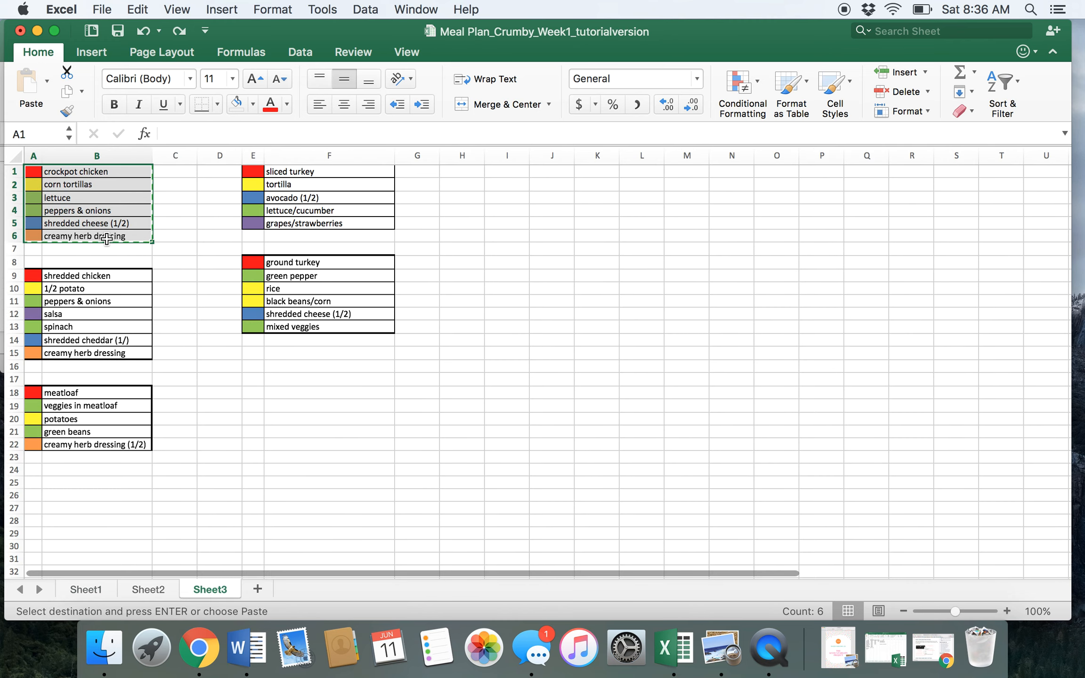
{"action": "left_click", "coordinate": [100, 590]}
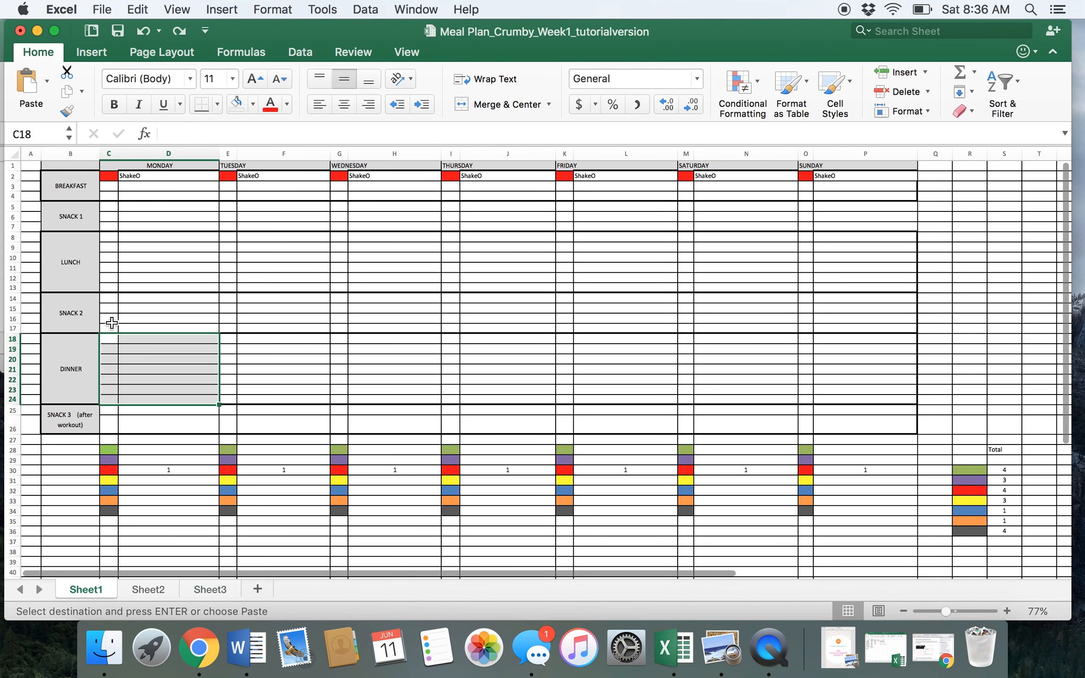
{"action": "left_click", "coordinate": [109, 338]}
{"action": "left_click_drag", "start_coordinate": [109, 339], "coordinate": [164, 400]}
{"action": "key", "text": "super+v"}
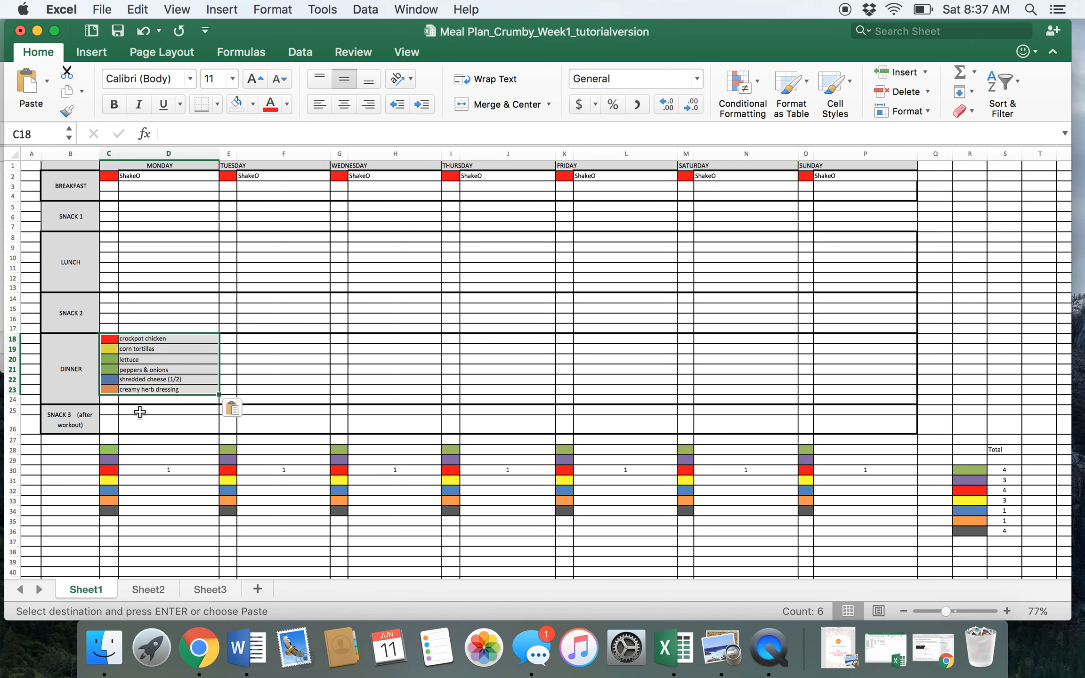
{"action": "left_click", "coordinate": [161, 349]}
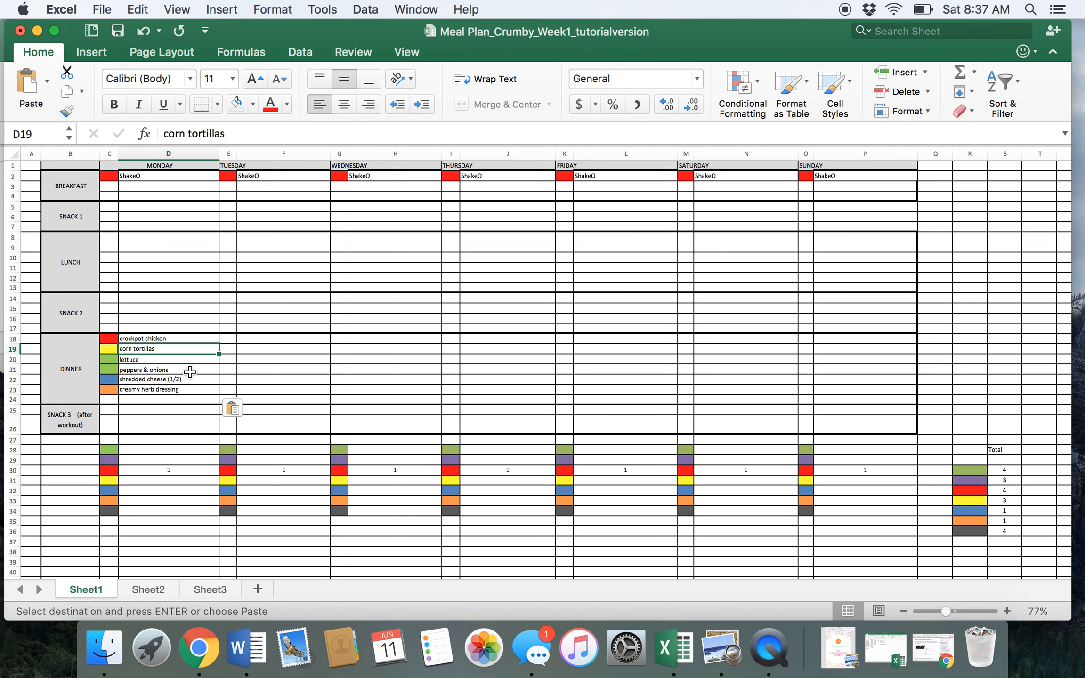
{"action": "scroll", "coordinate": [190, 372], "scroll_direction": "down", "scroll_amount": 3}
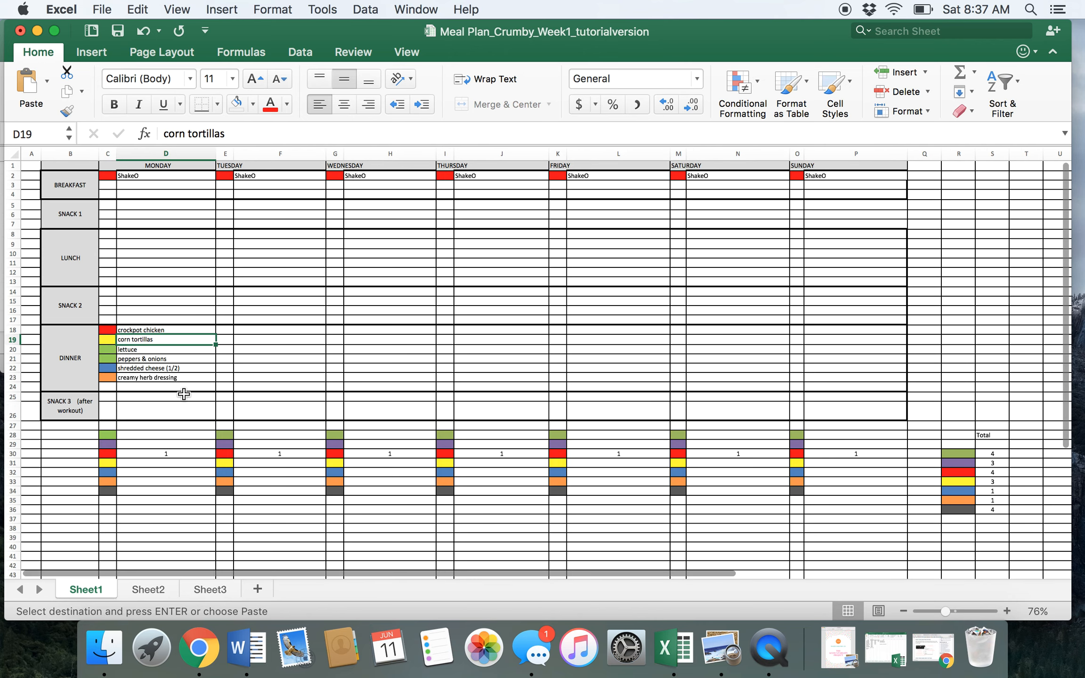
- Set Monday's container tally to 2 for red in D30 and 1 for yellow in D31
{"action": "left_click", "coordinate": [183, 380]}
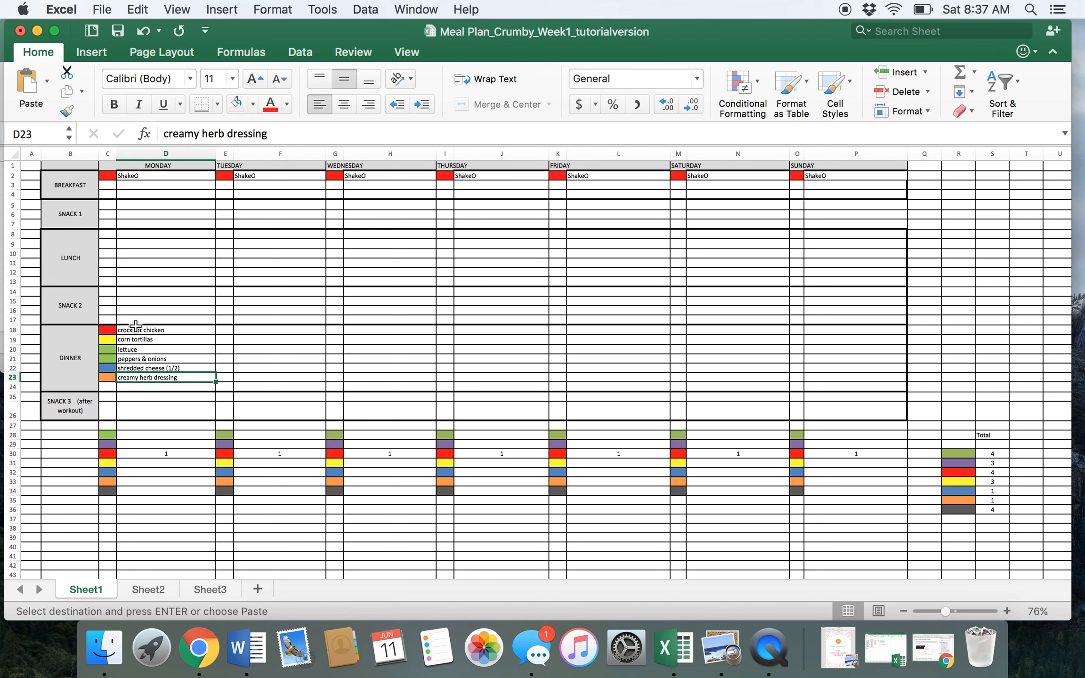
{"action": "left_click", "coordinate": [171, 453]}
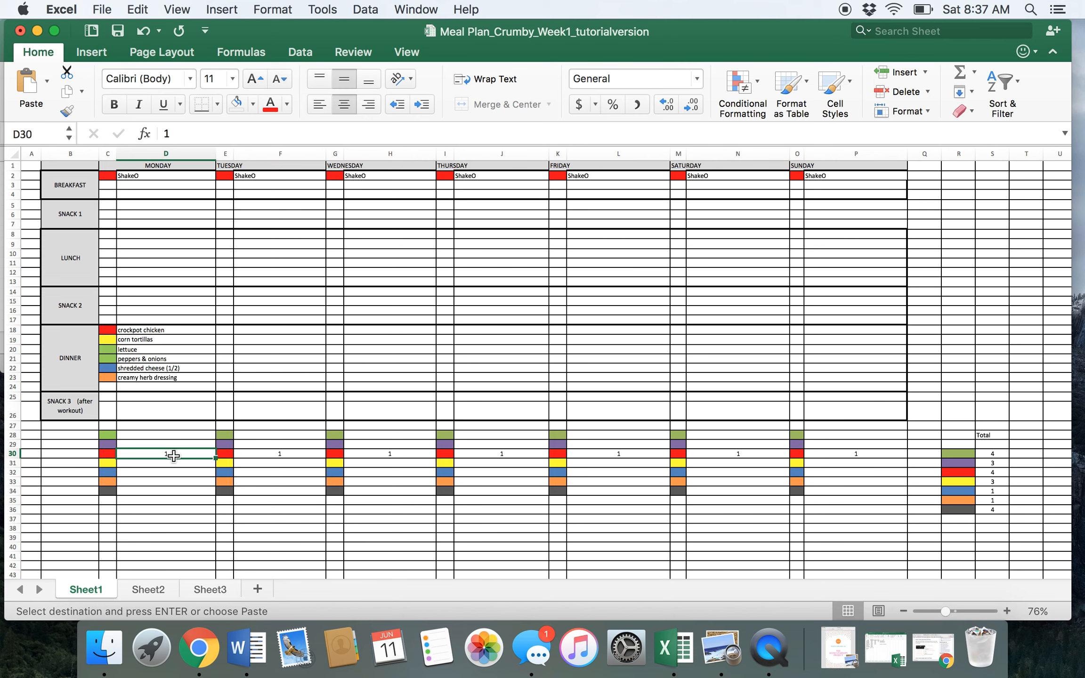
{"action": "type", "text": "2"}
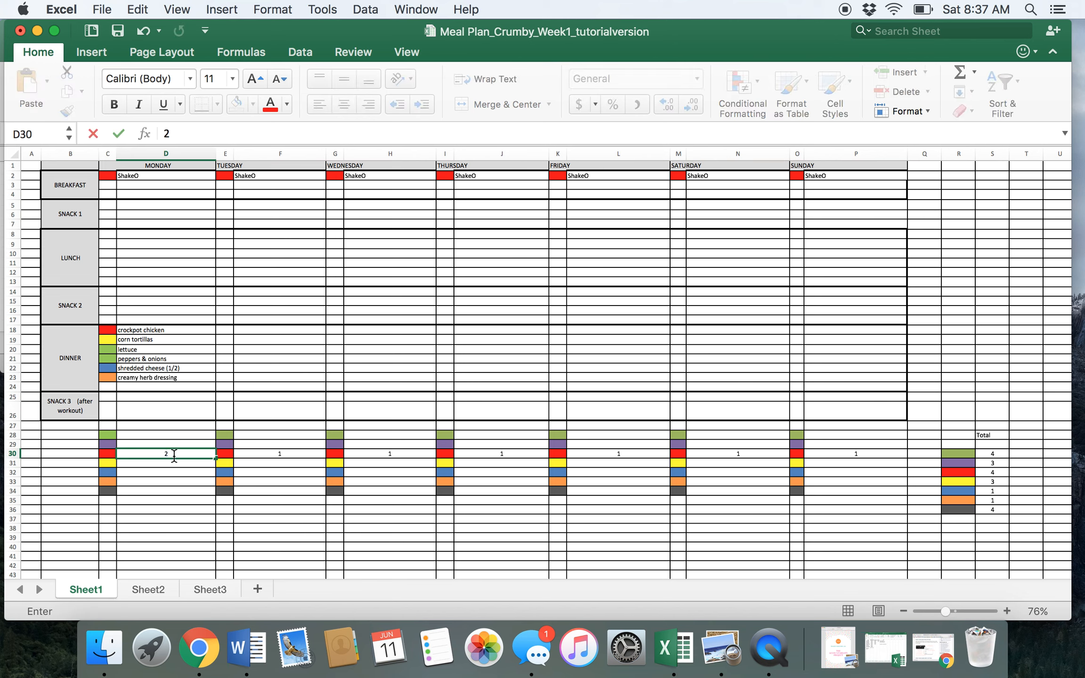
{"action": "key", "text": "Return"}
{"action": "type", "text": "1"}
{"action": "key", "text": "Return"}
{"action": "key", "text": "Up"}
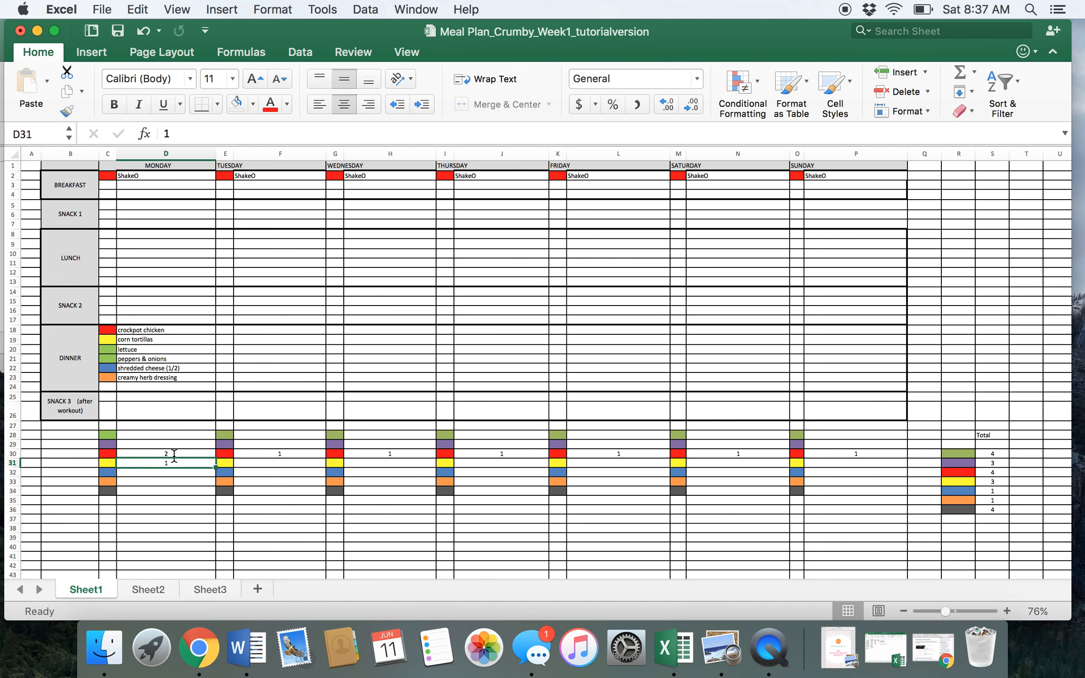
- Enter 2 beside the green cell in Monday's tally, in D28
{"action": "key", "text": "Up"}
{"action": "key", "text": "Up"}
{"action": "key", "text": "Up"}
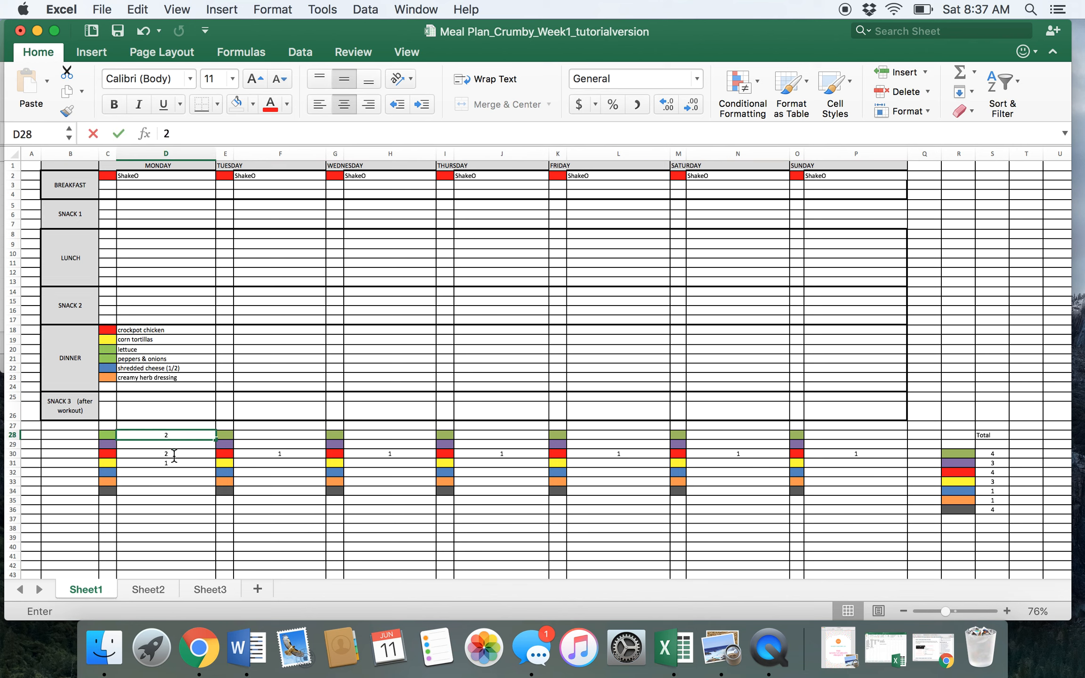
{"action": "type", "text": "2"}
{"action": "key", "text": "Return"}
- Enter 1/2 for blue in D32 and 1 for orange in D33 of Monday's tally
{"action": "key", "text": "Down"}
{"action": "key", "text": "Down"}
{"action": "key", "text": "Down"}
{"action": "type", "text": "1/2"}
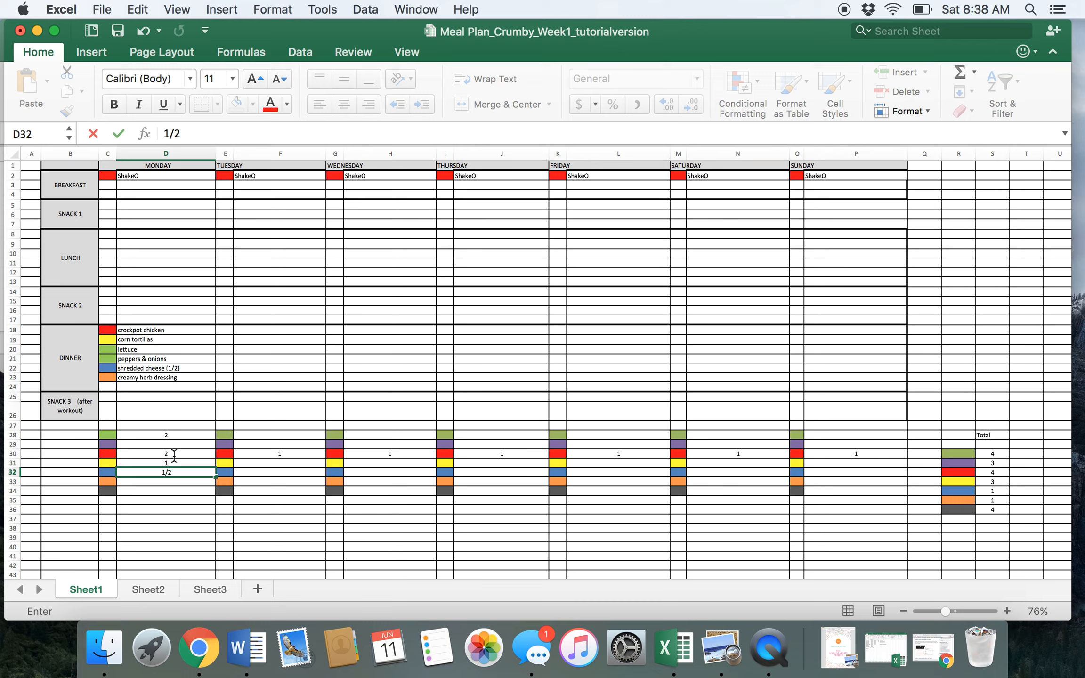
{"action": "key", "text": "Return"}
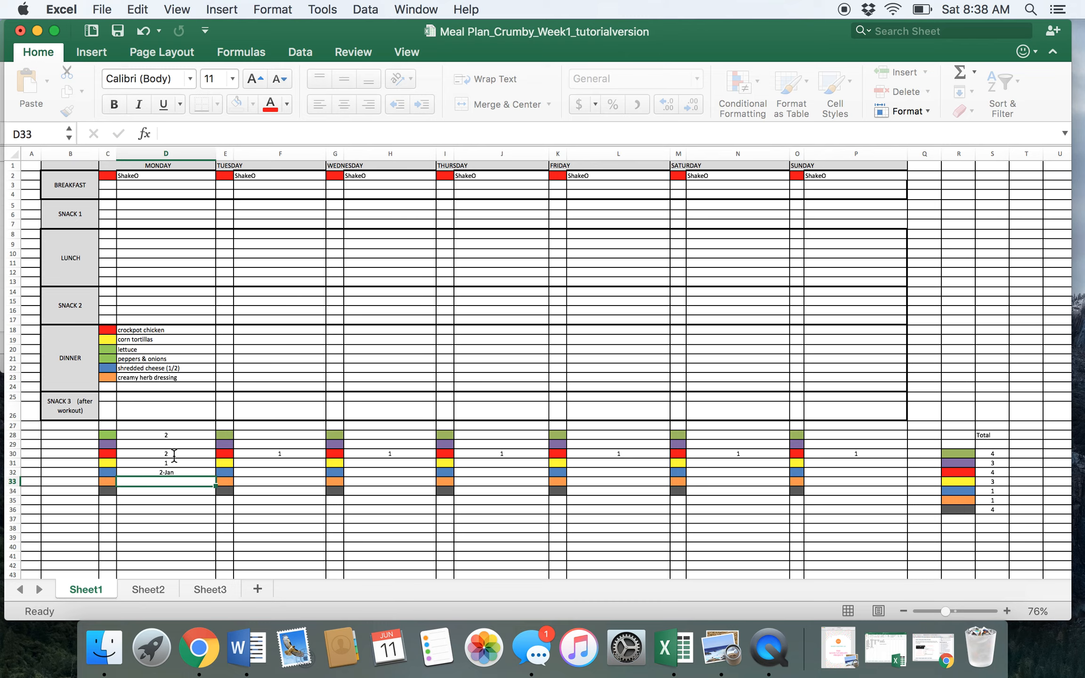
{"action": "type", "text": "1"}
{"action": "scroll", "coordinate": [174, 456], "scroll_direction": "down", "scroll_amount": 5}
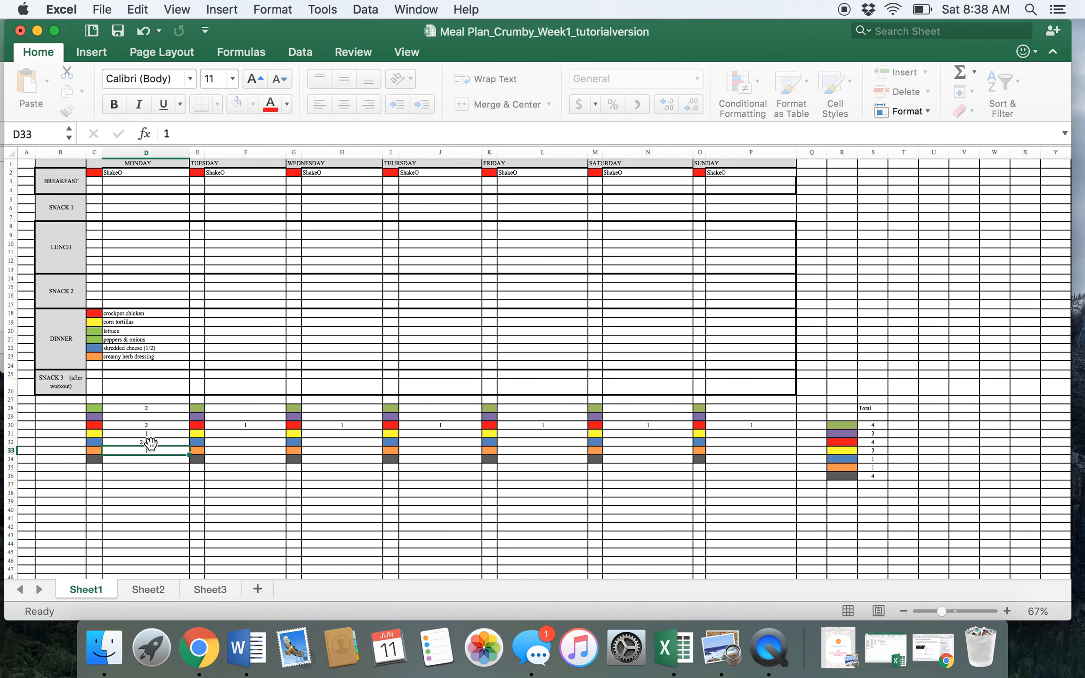
- Change the number format of Monday's blue tally cell D32 to General
{"action": "left_click", "coordinate": [171, 437]}
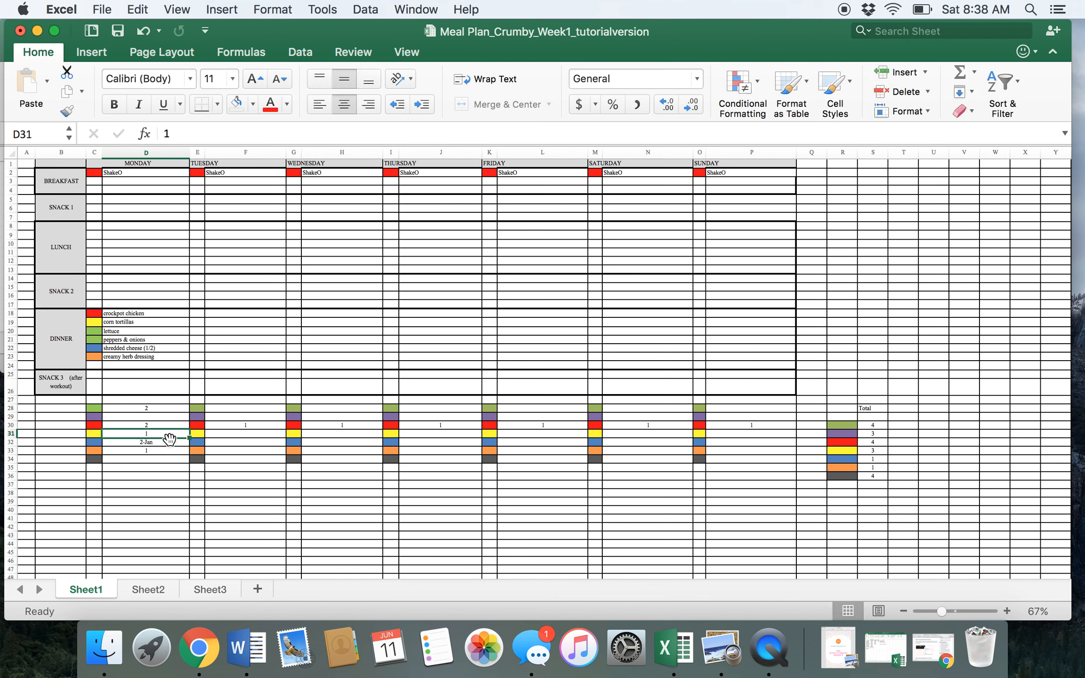
{"action": "left_click", "coordinate": [170, 442]}
{"action": "left_click", "coordinate": [594, 77]}
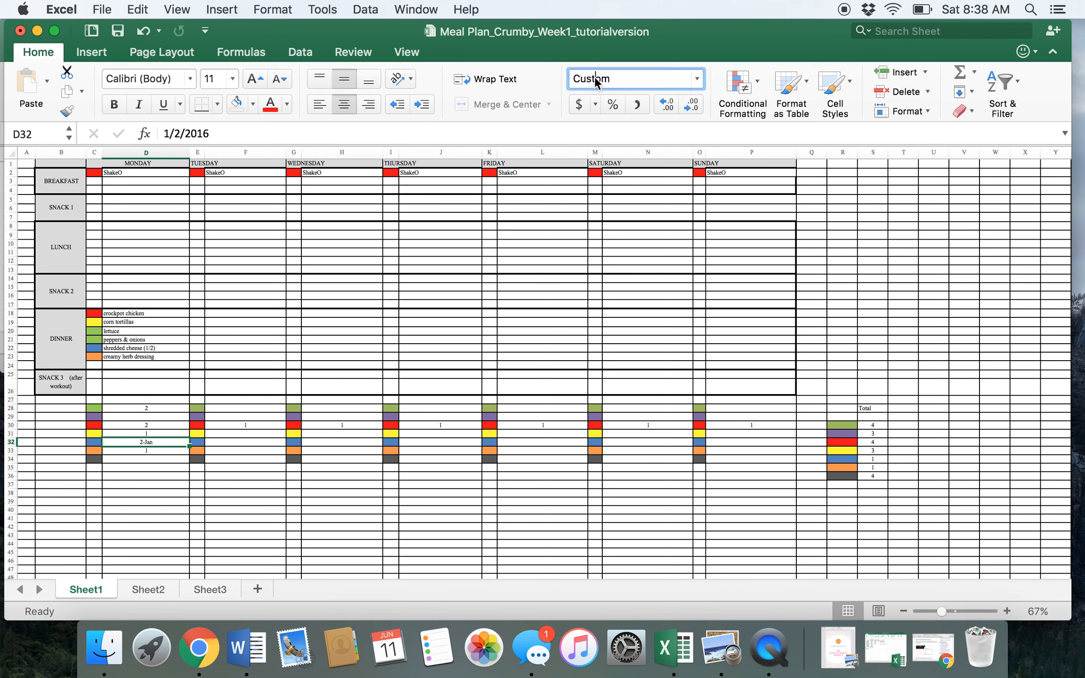
{"action": "left_click", "coordinate": [701, 76]}
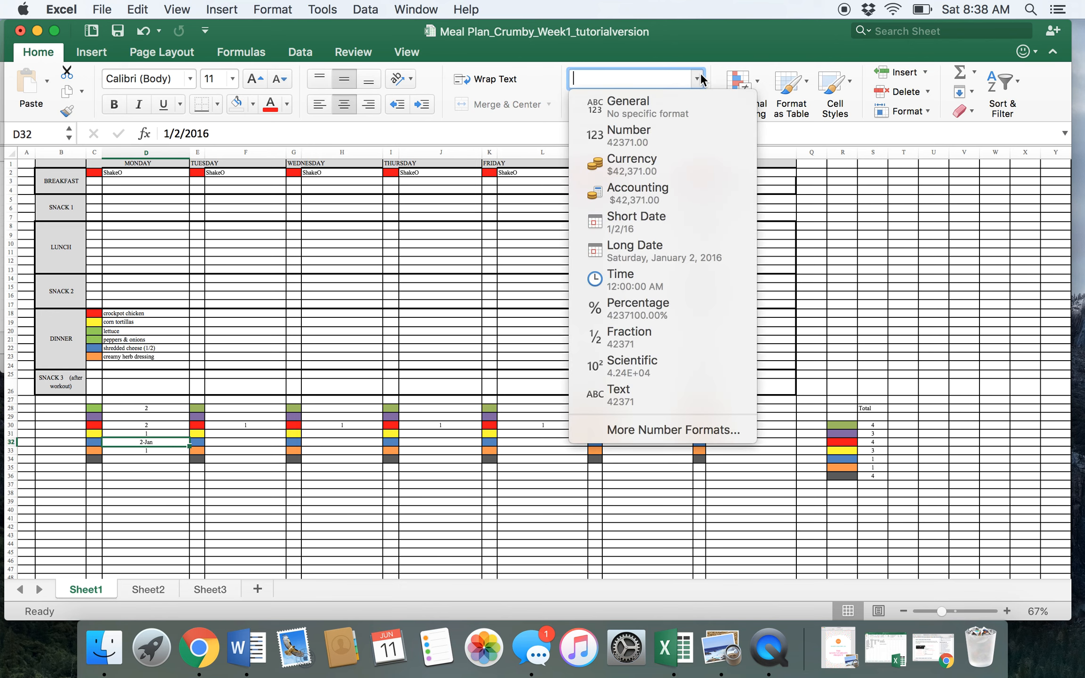
{"action": "left_click", "coordinate": [666, 100]}
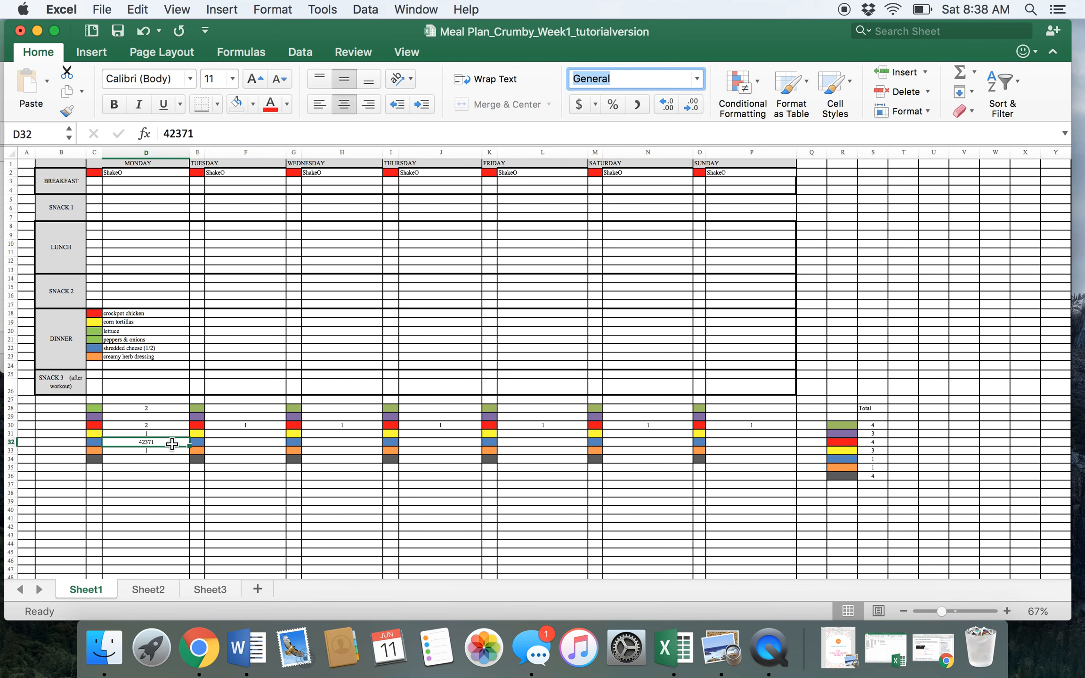
- Set Monday's blue tally in D32 to the decimal value 0.5
{"action": "type", "text": "1/"}
{"action": "key", "text": "BackSpace"}
{"action": "key", "text": "BackSpace"}
{"action": "left_click", "coordinate": [177, 446]}
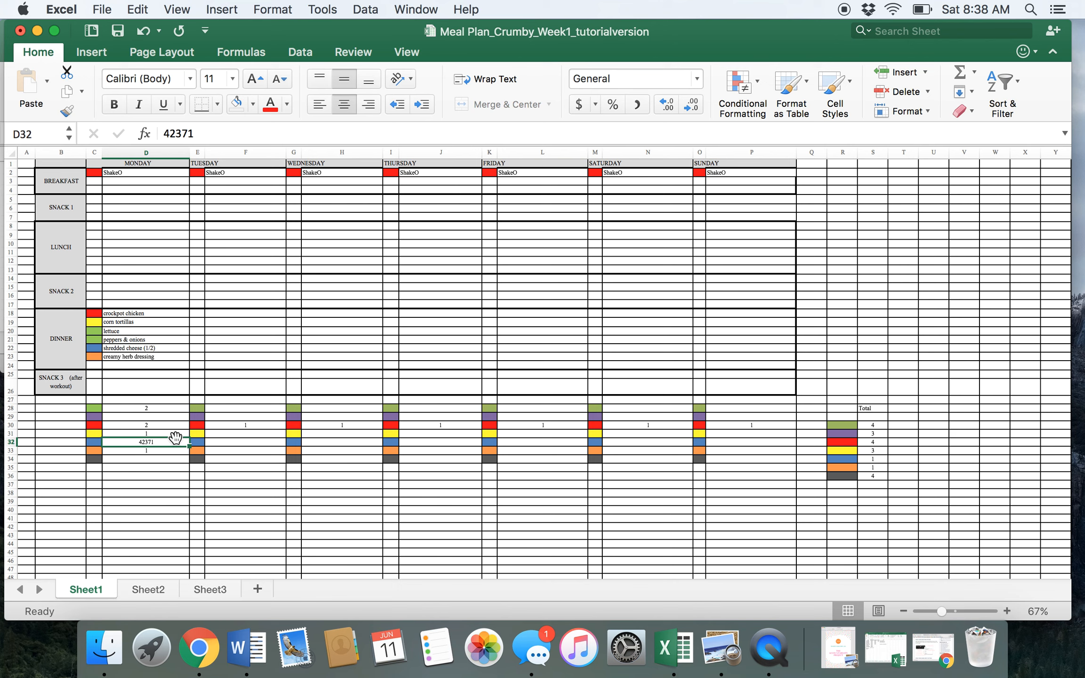
{"action": "type", "text": "0.5"}
{"action": "key", "text": "Return"}
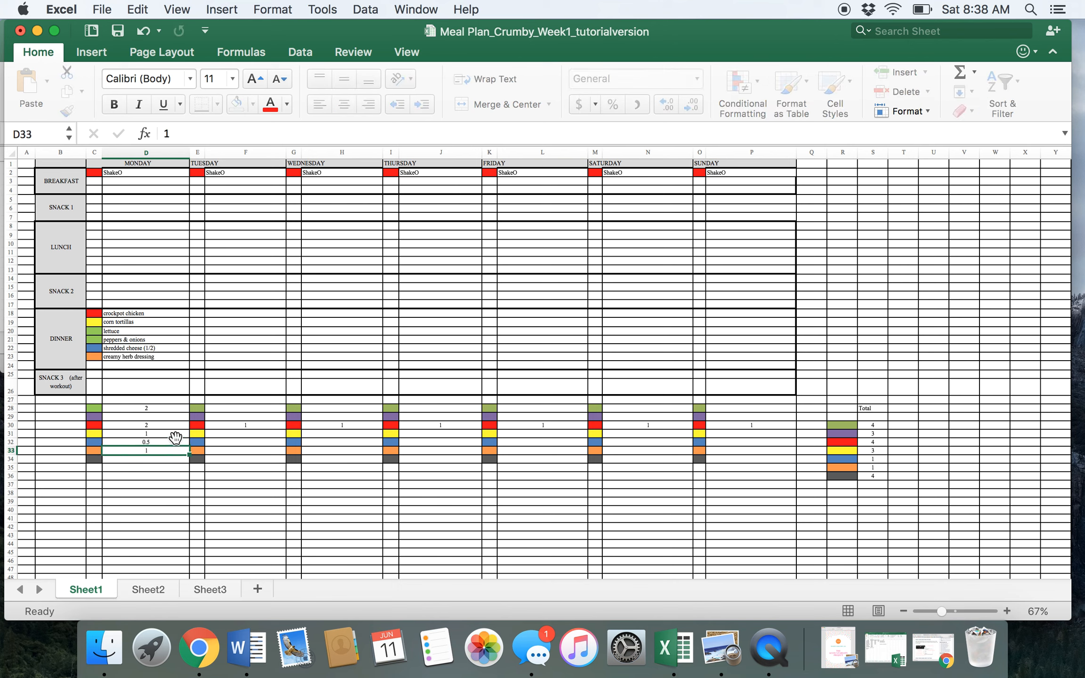
- Copy the sliced turkey meal with its color cells (E1:F5) from Sheet3 into Monday's lunch section on Sheet1, starting at C8
{"action": "left_click", "coordinate": [1008, 611]}
{"action": "left_click", "coordinate": [1008, 611]}
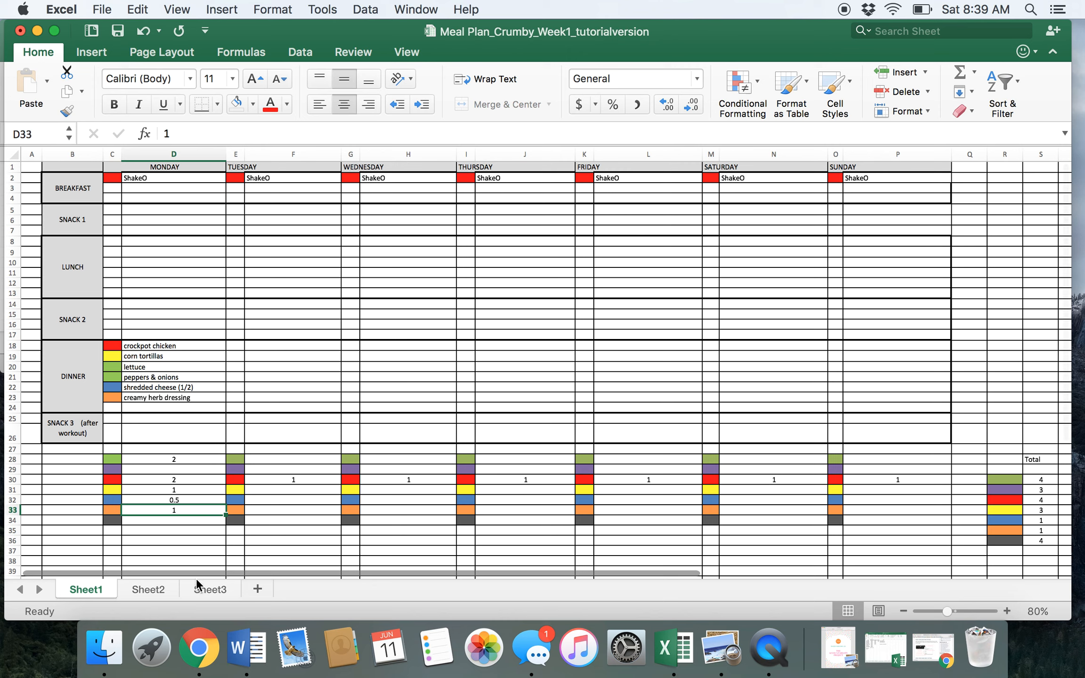
{"action": "left_click", "coordinate": [210, 589]}
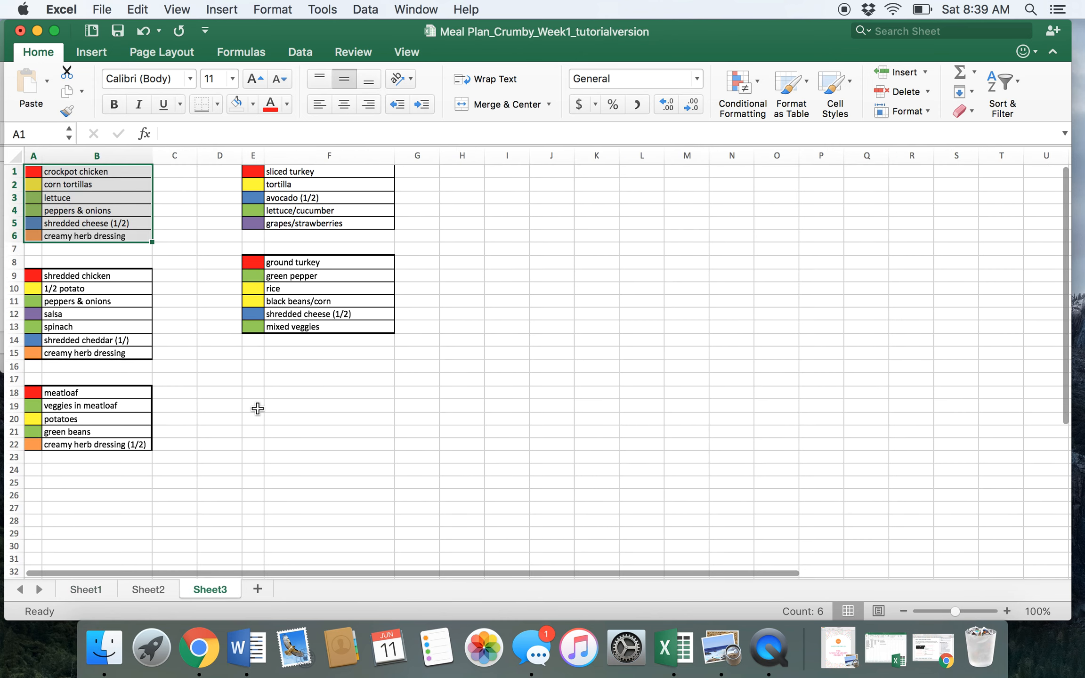
{"action": "left_click", "coordinate": [257, 175]}
{"action": "left_click_drag", "start_coordinate": [258, 175], "coordinate": [277, 225]}
{"action": "key", "text": "super+c"}
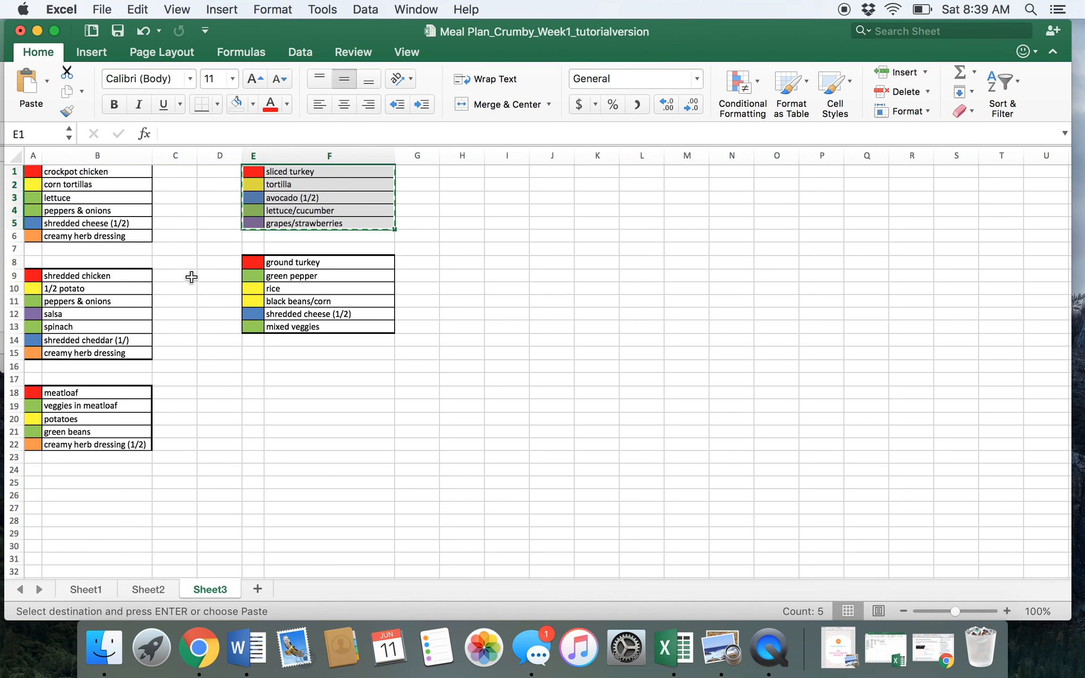
{"action": "left_click", "coordinate": [85, 589]}
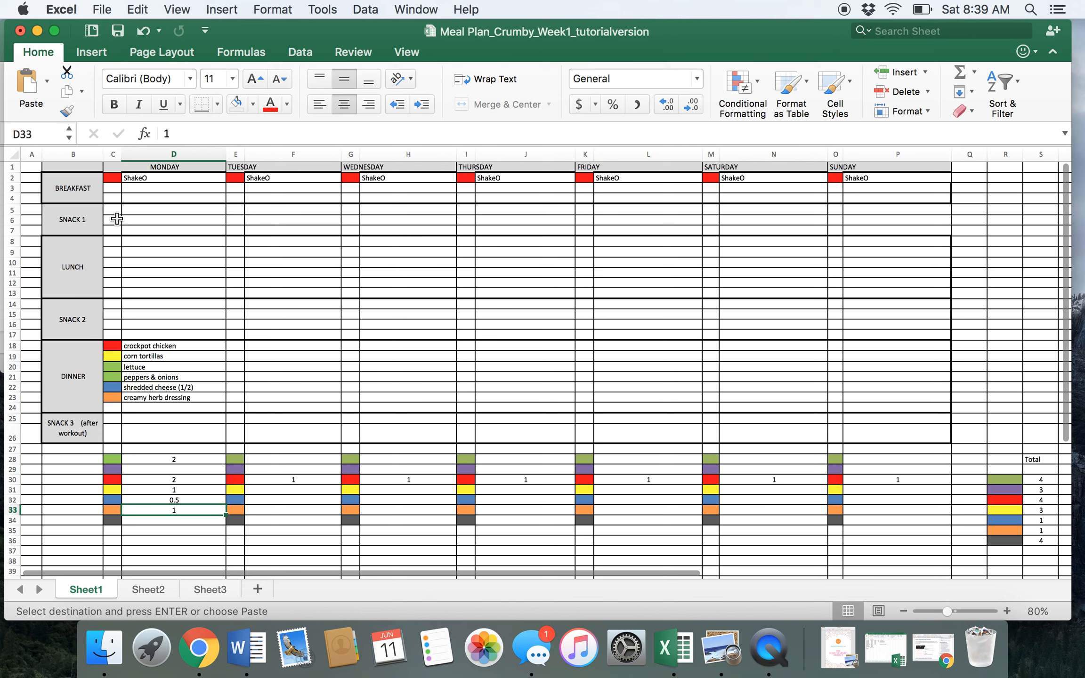
{"action": "left_click", "coordinate": [116, 272]}
{"action": "left_click", "coordinate": [116, 243]}
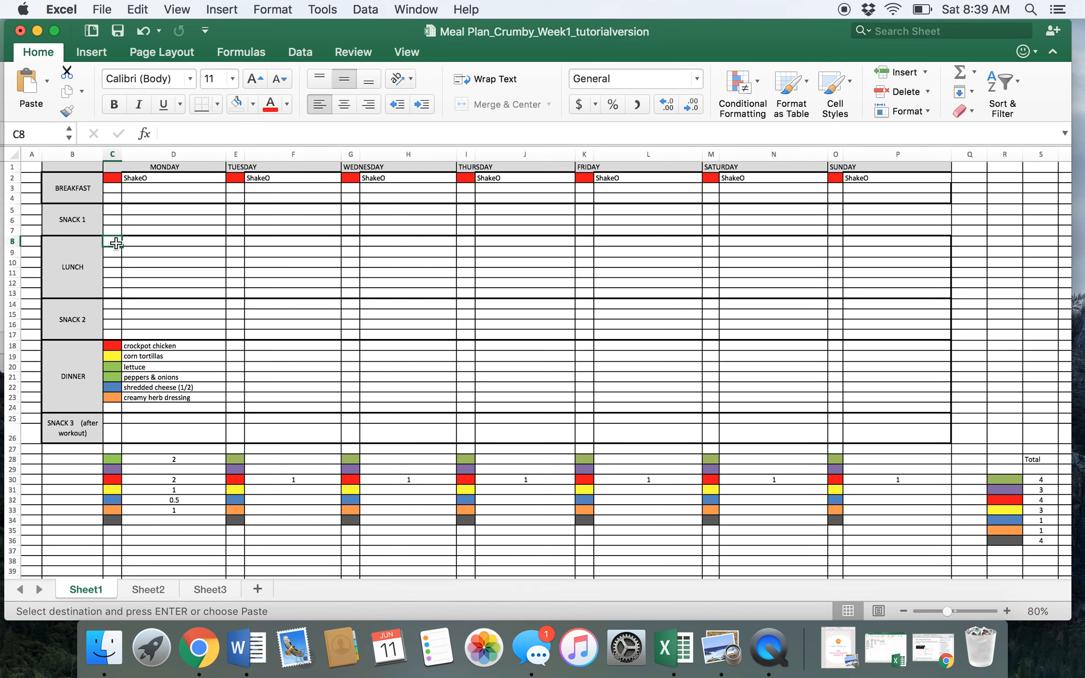
{"action": "key", "text": "super+v"}
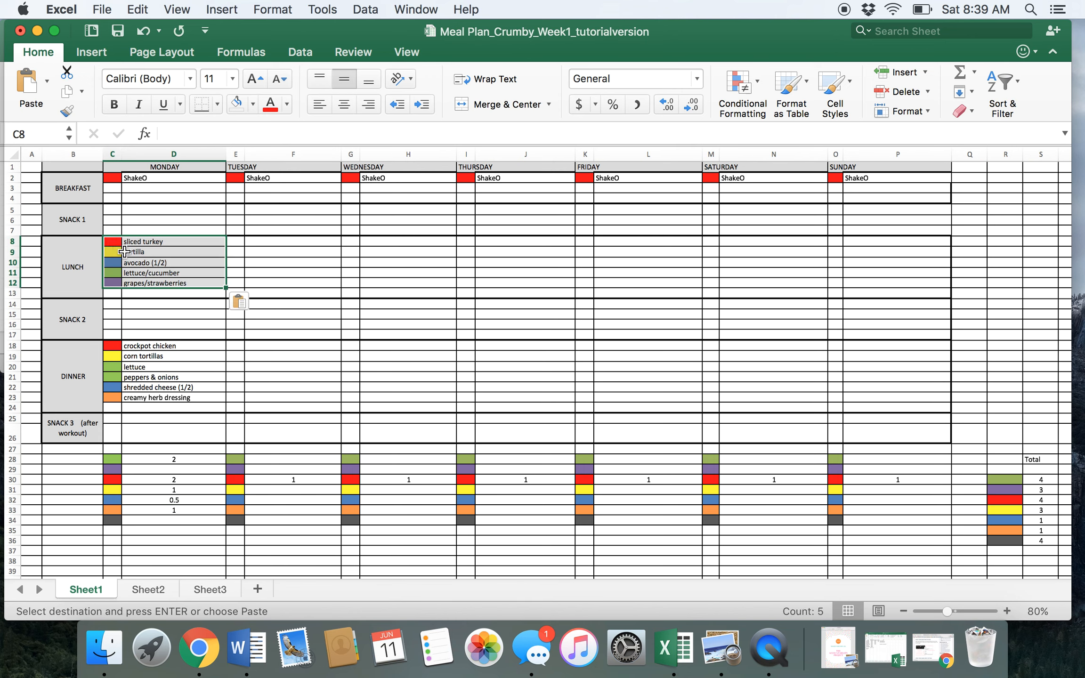
- Update Monday's tally for the added lunch to red 3, yellow 2 and blue 1 in D30:D32
{"action": "left_click", "coordinate": [170, 295]}
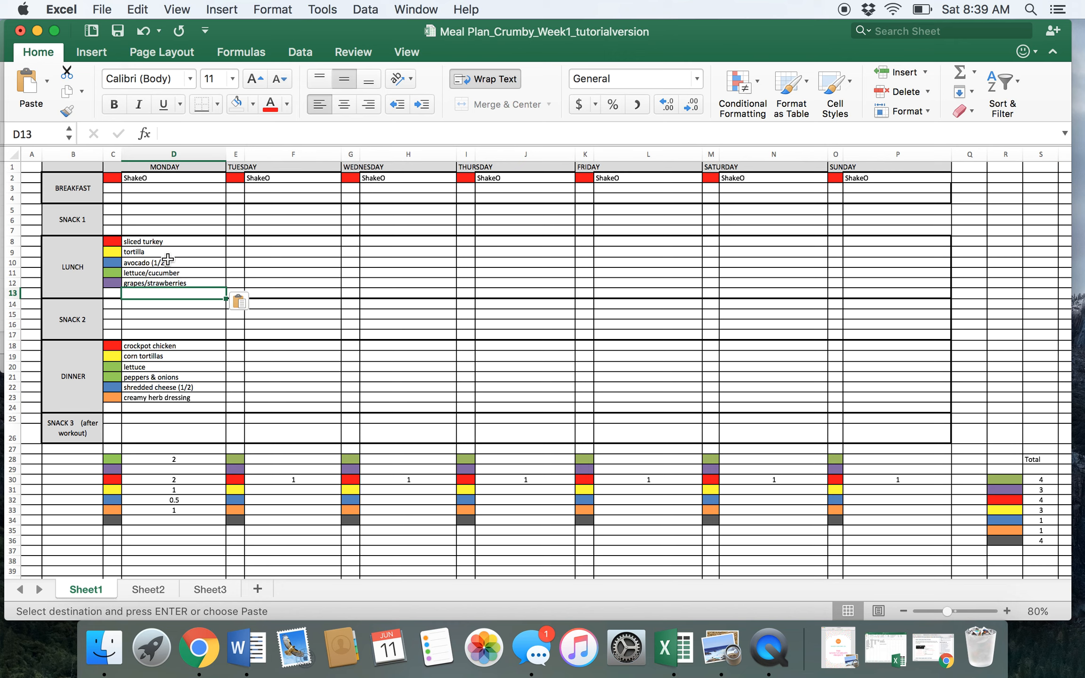
{"action": "left_click", "coordinate": [171, 479]}
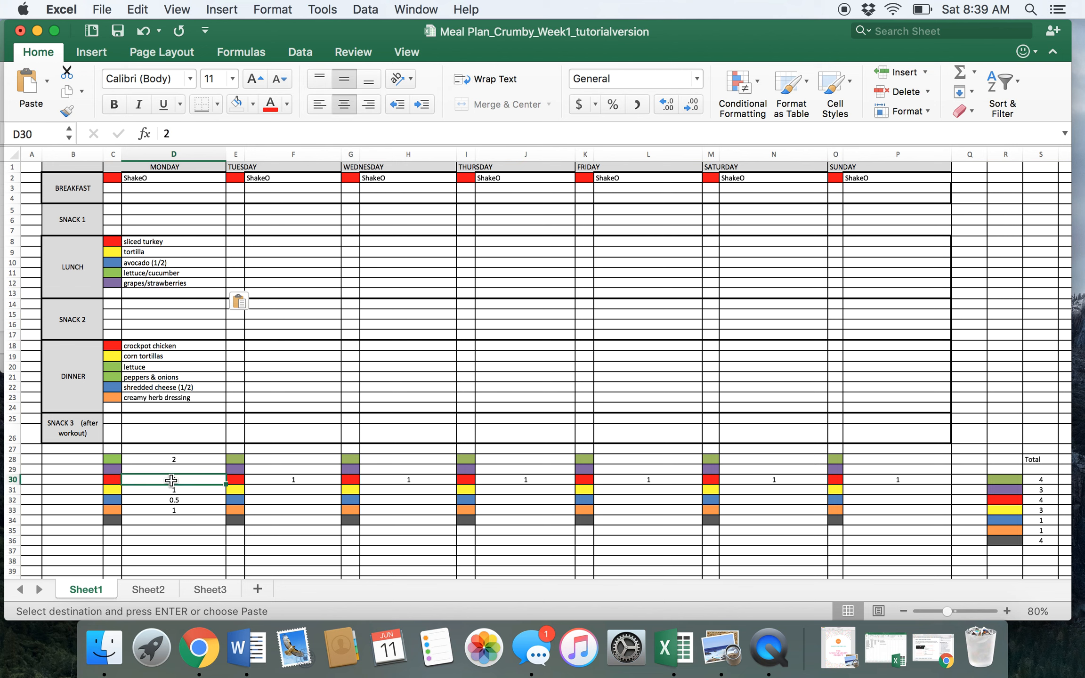
{"action": "type", "text": "3"}
{"action": "key", "text": "Return"}
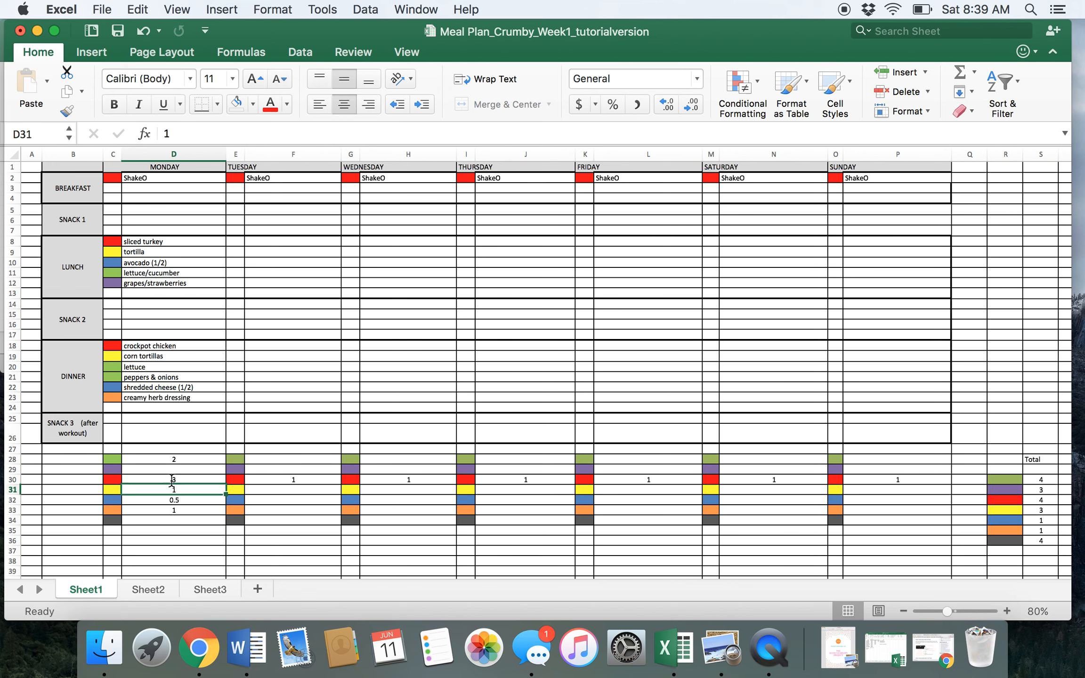
{"action": "type", "text": "2"}
{"action": "key", "text": "Return"}
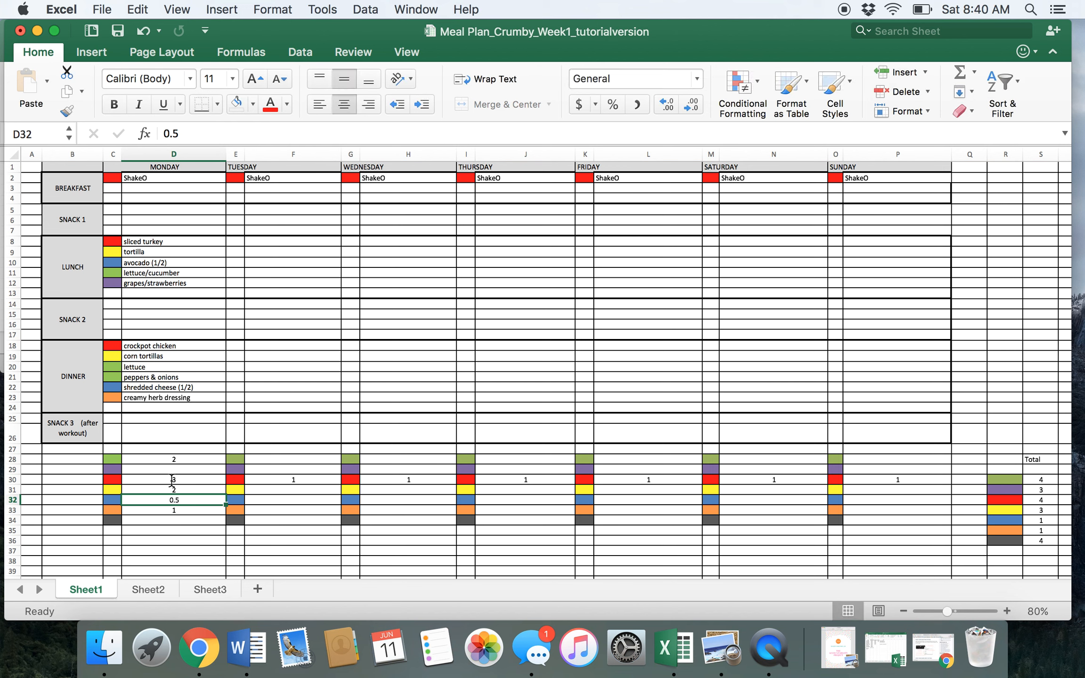
{"action": "type", "text": "1"}
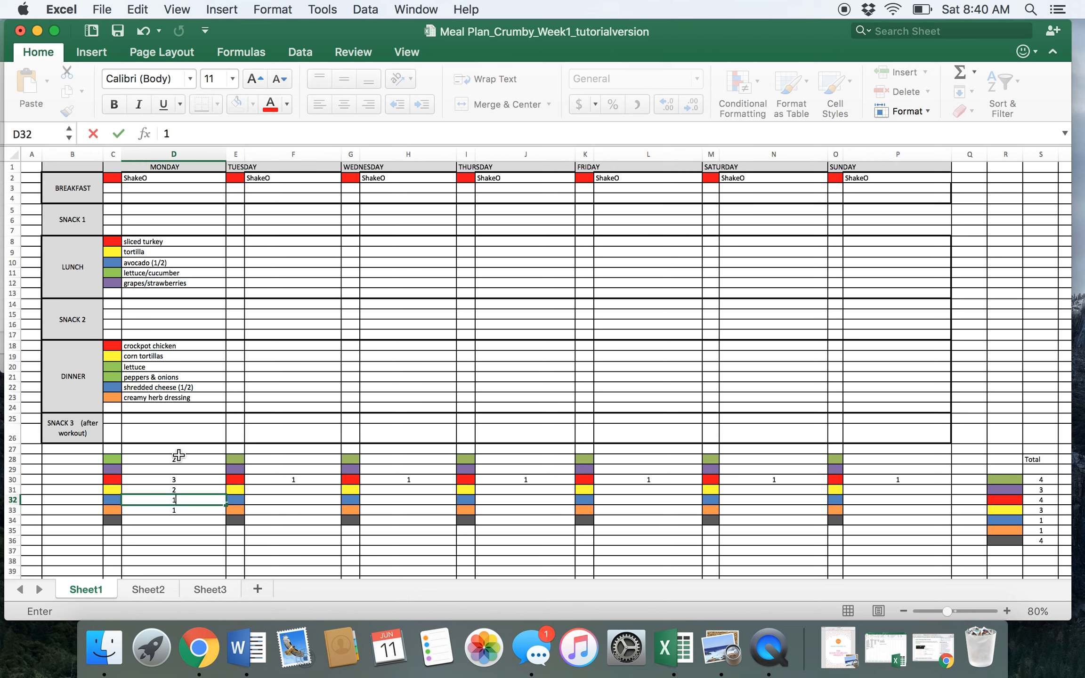
- Set Monday's green tally in D28 to 3 and the purple tally in D29 to 1
{"action": "left_click", "coordinate": [179, 458]}
{"action": "type", "text": "3"}
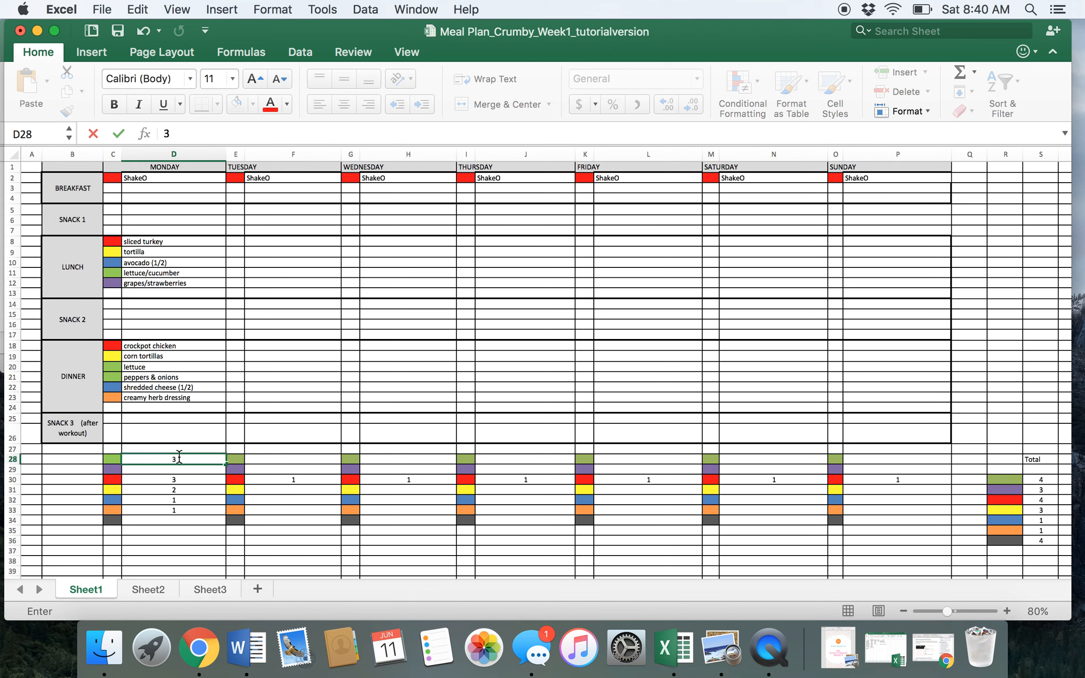
{"action": "key", "text": "Return"}
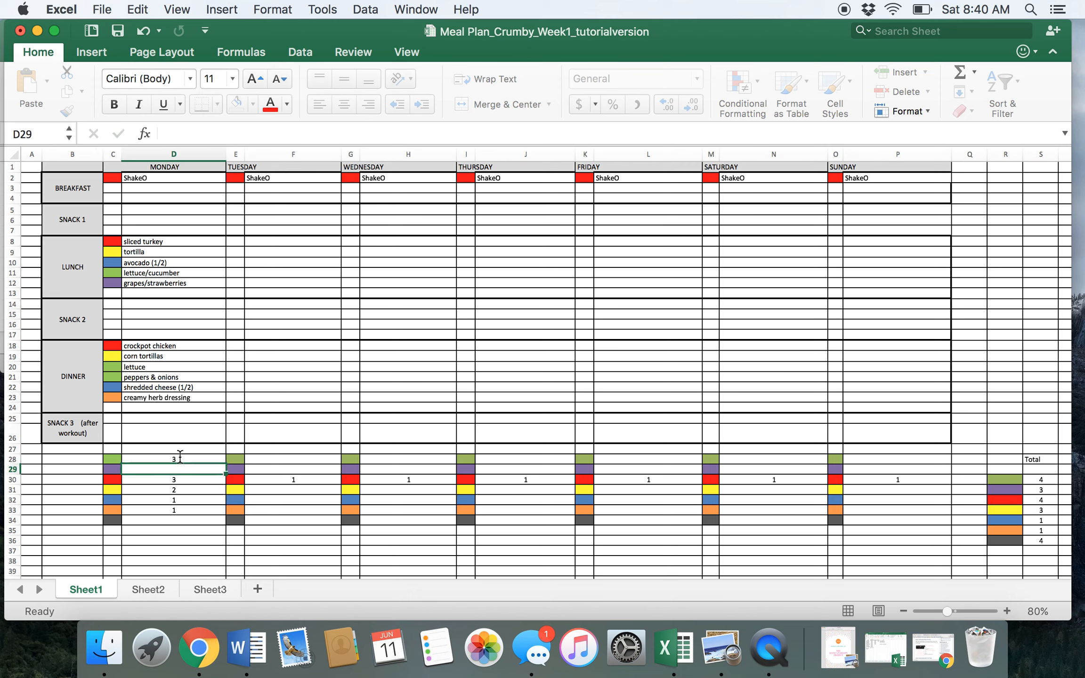
{"action": "type", "text": "1"}
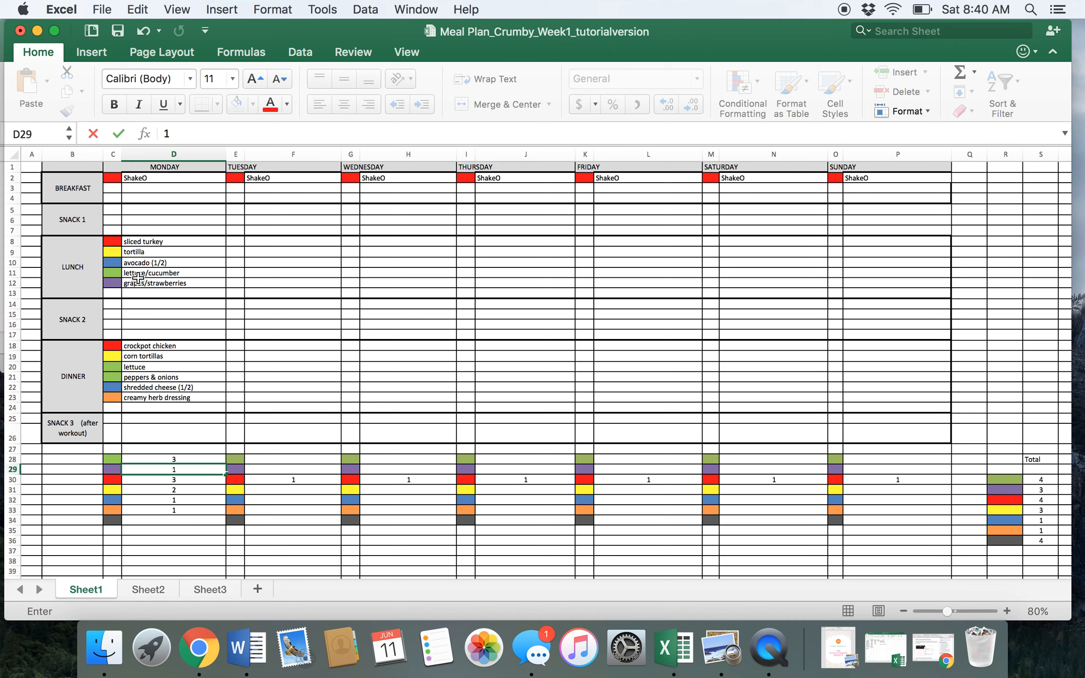
- Copy the yellow color cell C31 into C5 for Monday's Snack 1 and enter "steel cut oats" beside it in D5
{"action": "left_click", "coordinate": [111, 490]}
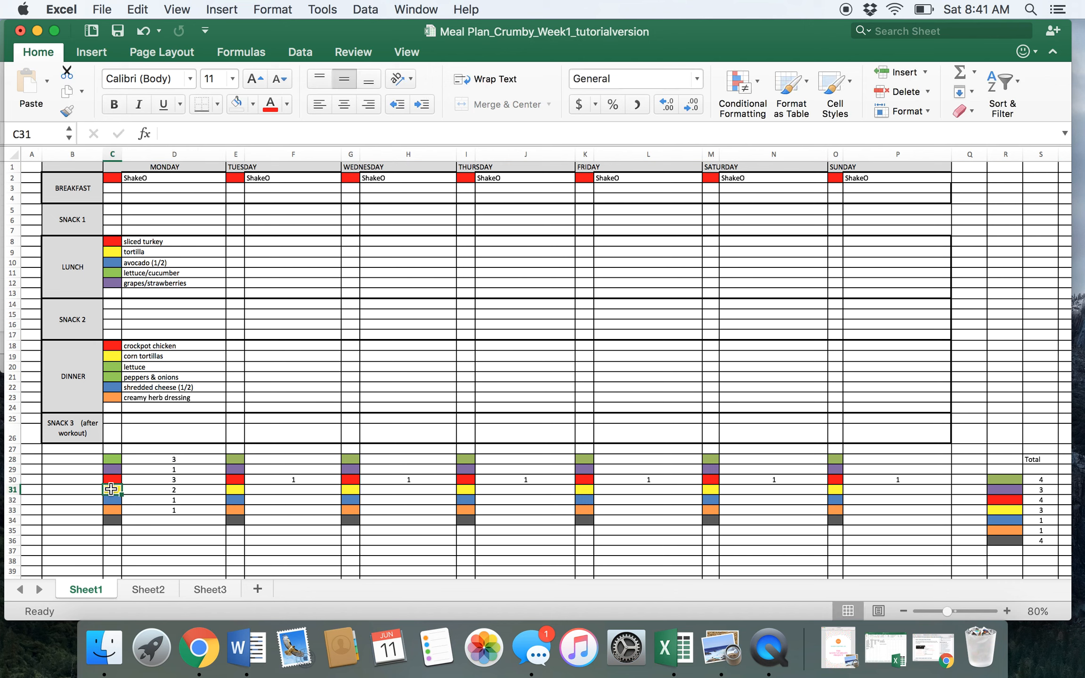
{"action": "key", "text": "super+c"}
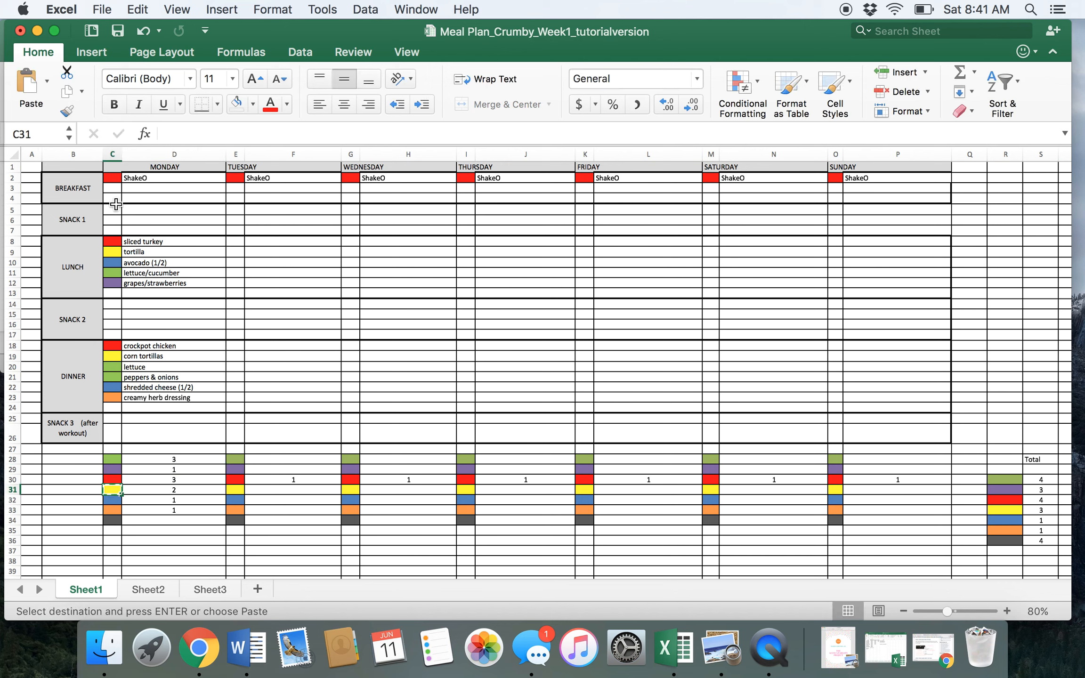
{"action": "left_click", "coordinate": [114, 211]}
{"action": "key", "text": "super+v"}
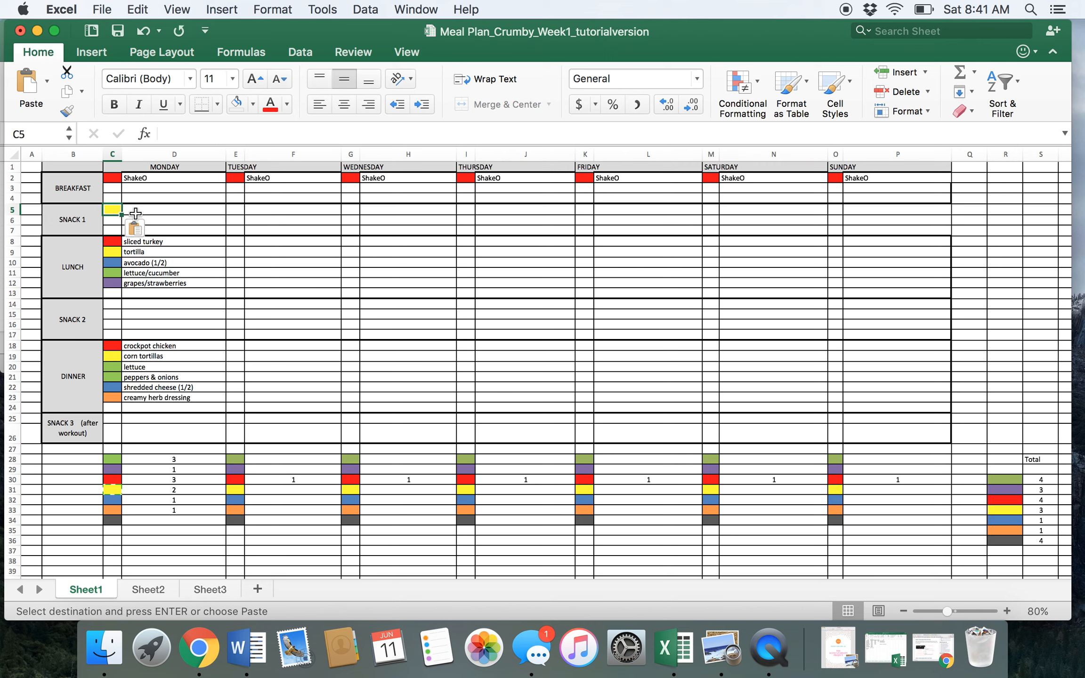
{"action": "left_click", "coordinate": [135, 214]}
{"action": "type", "text": "s"}
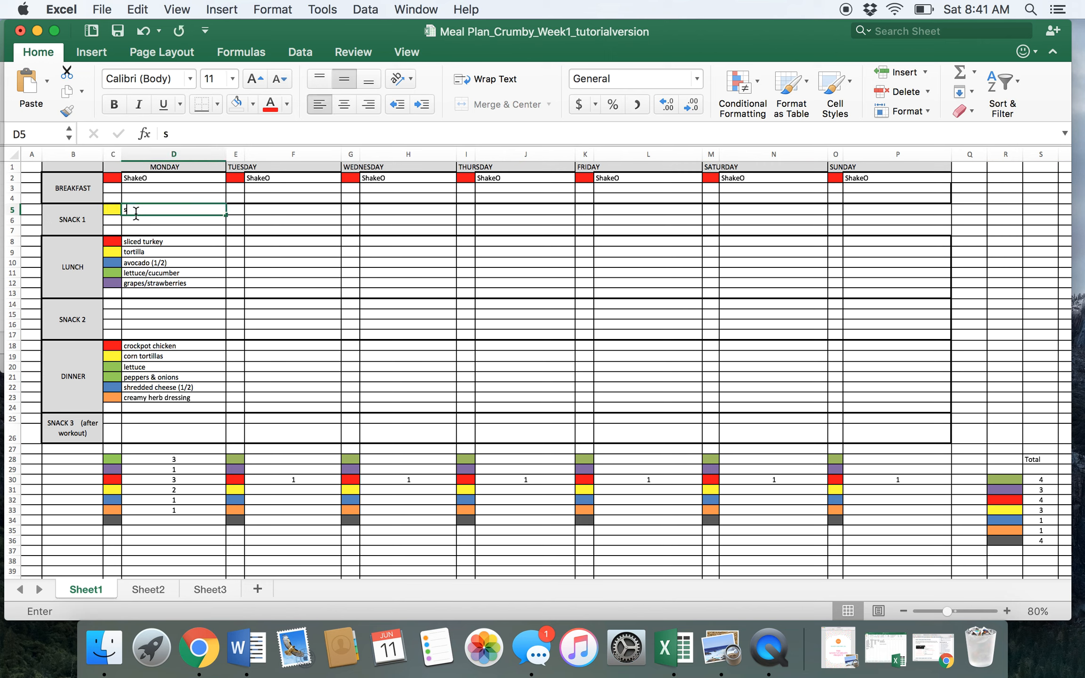
{"action": "type", "text": "teel cut oats"}
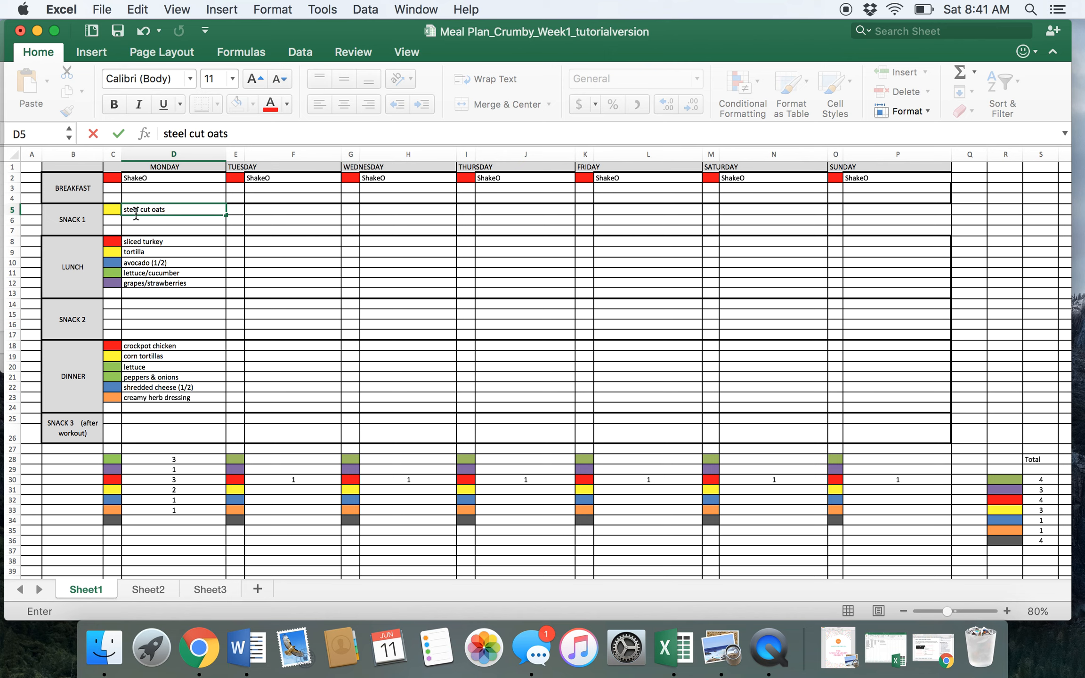
- Copy the purple color cell C12 into C6 for Monday's Snack 1 and enter "strawberries" beside it in D6
{"action": "left_click", "coordinate": [114, 282]}
{"action": "key", "text": "super+c"}
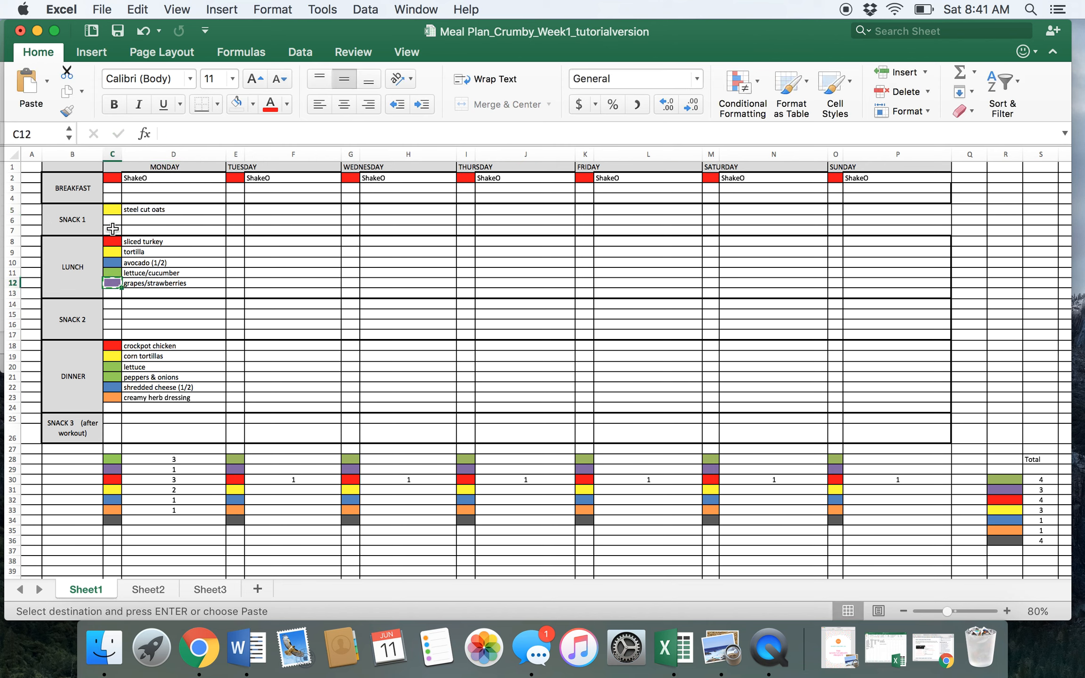
{"action": "left_click", "coordinate": [113, 210]}
{"action": "left_click", "coordinate": [114, 219]}
{"action": "key", "text": "super+v"}
{"action": "left_click", "coordinate": [135, 220]}
{"action": "type", "text": "stra"}
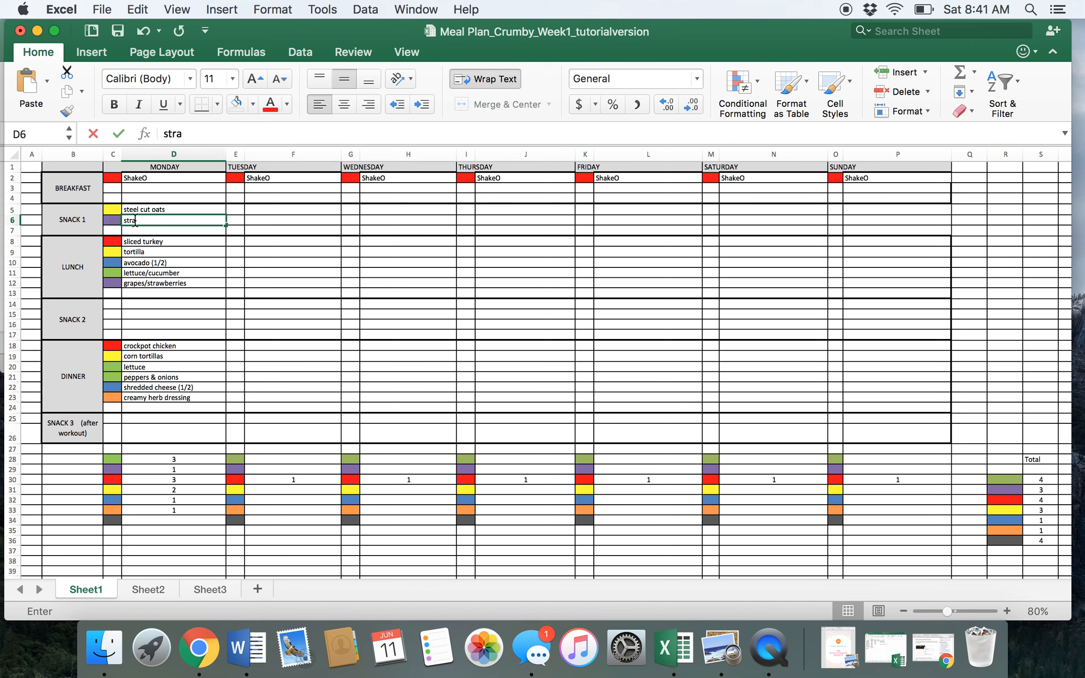
{"action": "type", "text": "wberries"}
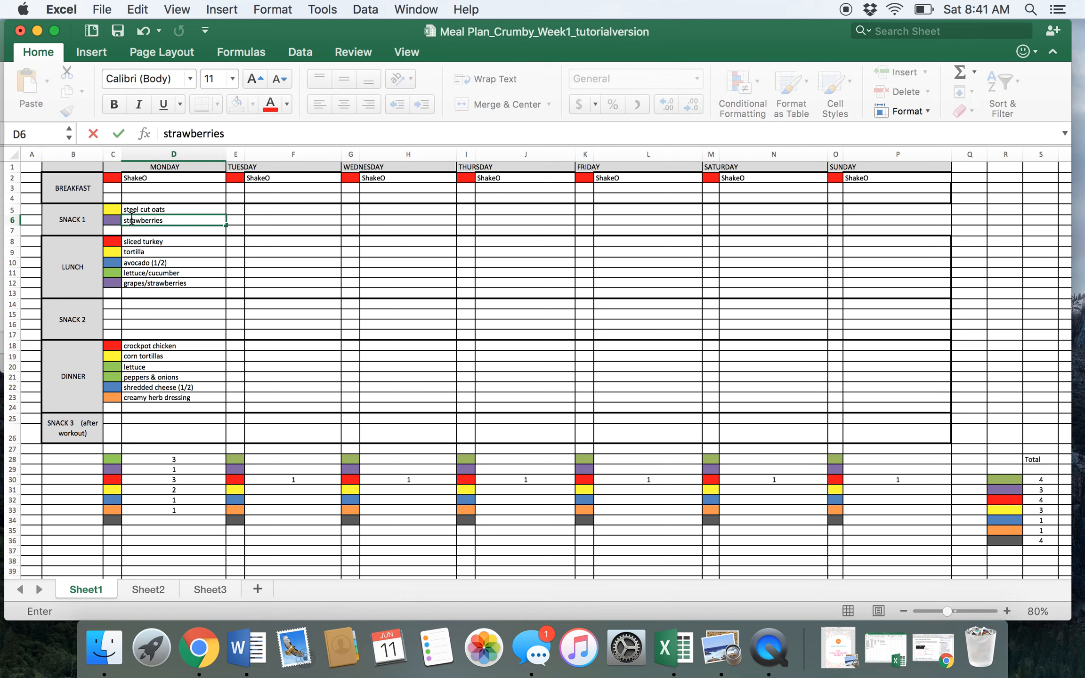
- Update Monday's tally for Snack 1 to yellow 3 in D31 and purple 2 in D29
{"action": "left_click", "coordinate": [174, 489]}
{"action": "type", "text": "3"}
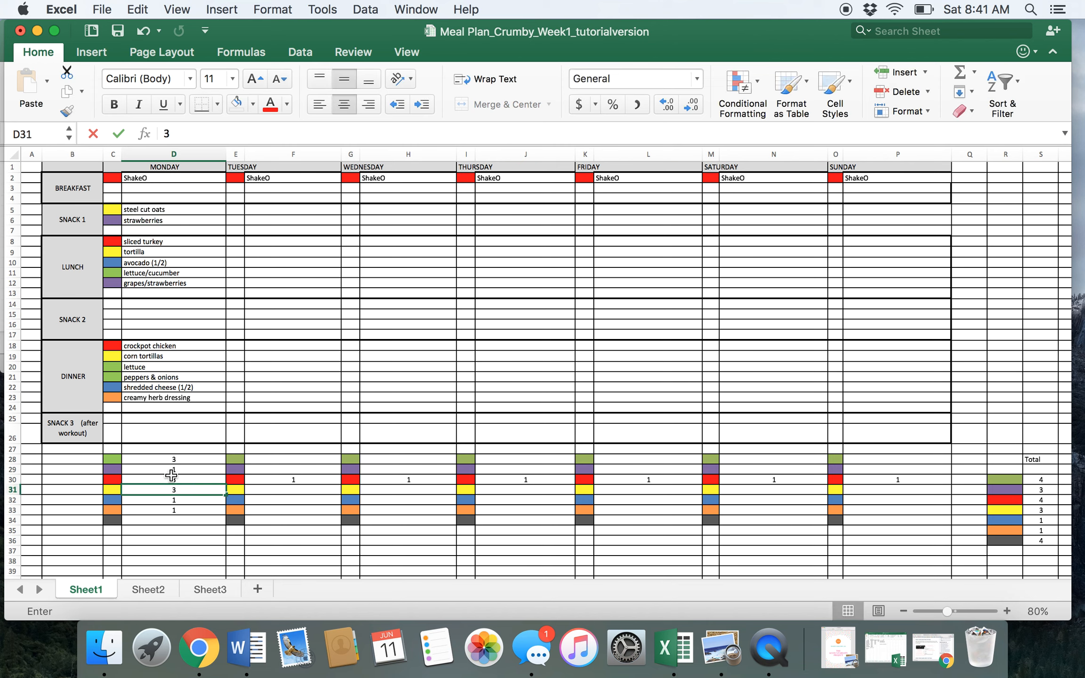
{"action": "left_click", "coordinate": [174, 470]}
{"action": "type", "text": "2"}
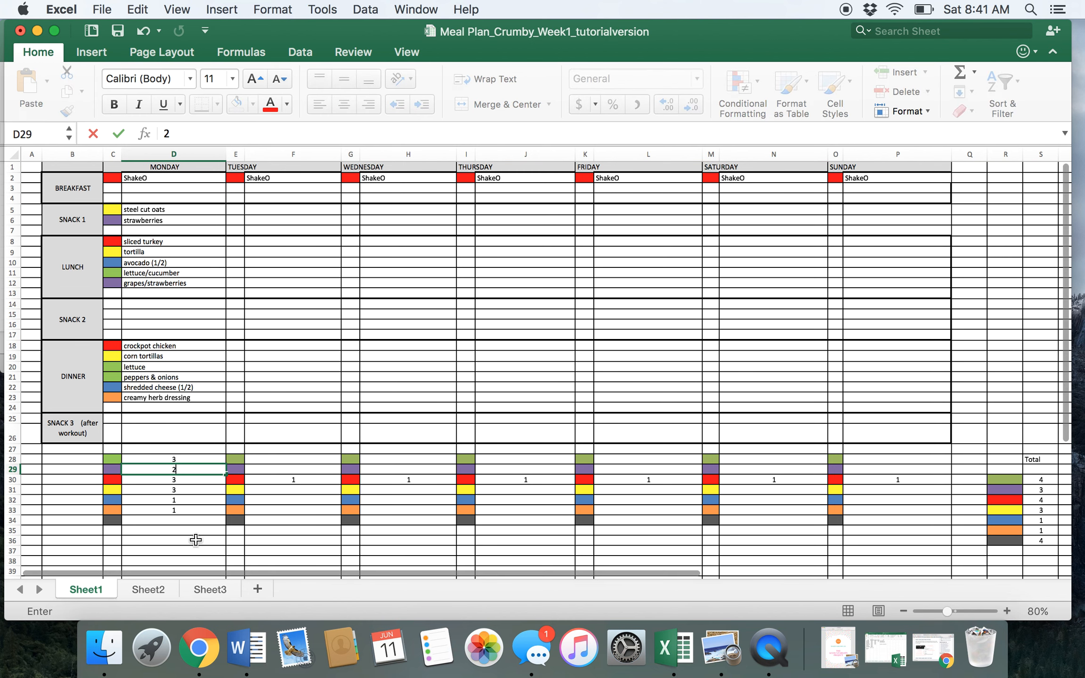
{"action": "key", "text": "Return"}
{"action": "left_click", "coordinate": [188, 526]}
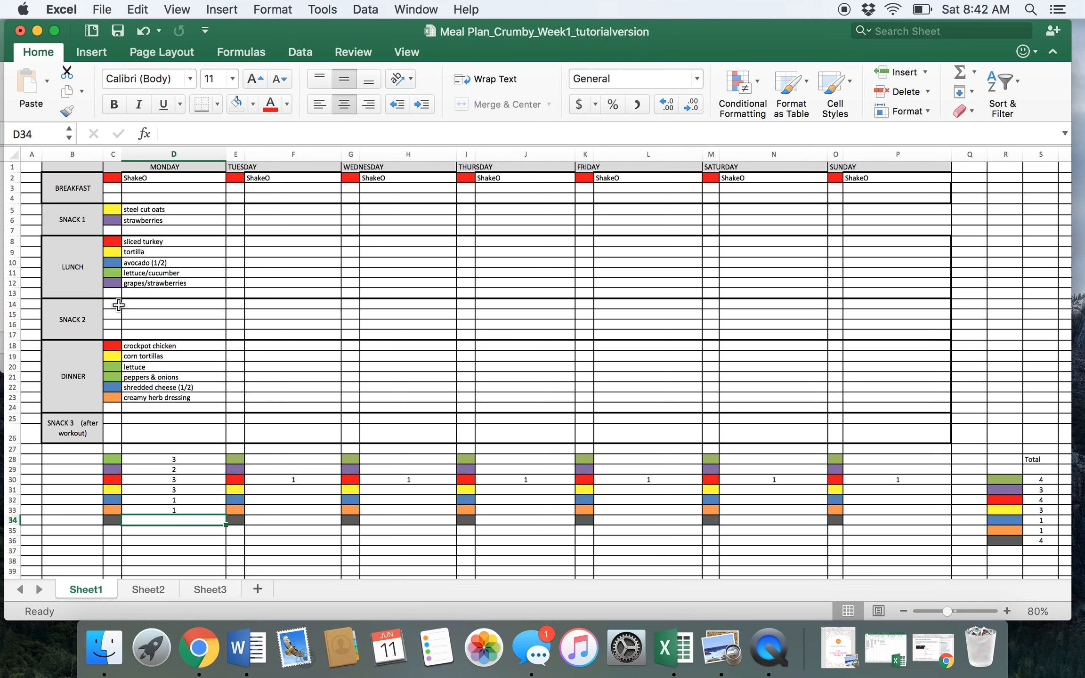
- Add "cottage cheese" with a copied red color cell to Monday's Snack 2 in C14:D14 and set the red tally in D30 to 4
{"action": "left_click", "coordinate": [113, 478]}
{"action": "key", "text": "super+c"}
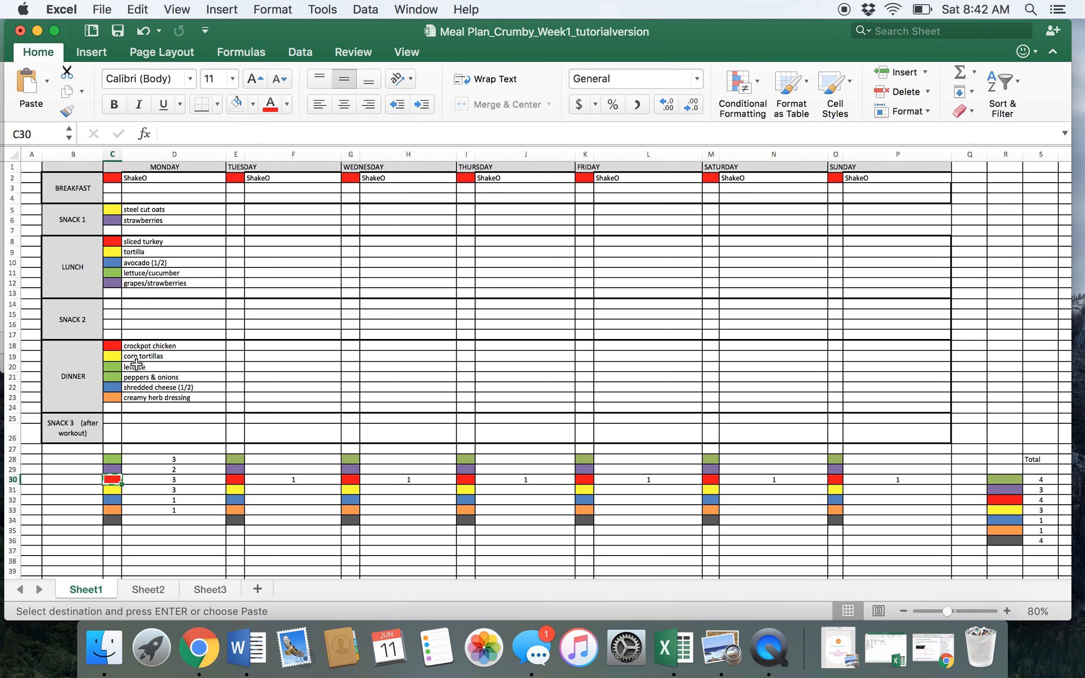
{"action": "left_click", "coordinate": [114, 304]}
{"action": "key", "text": "super+v"}
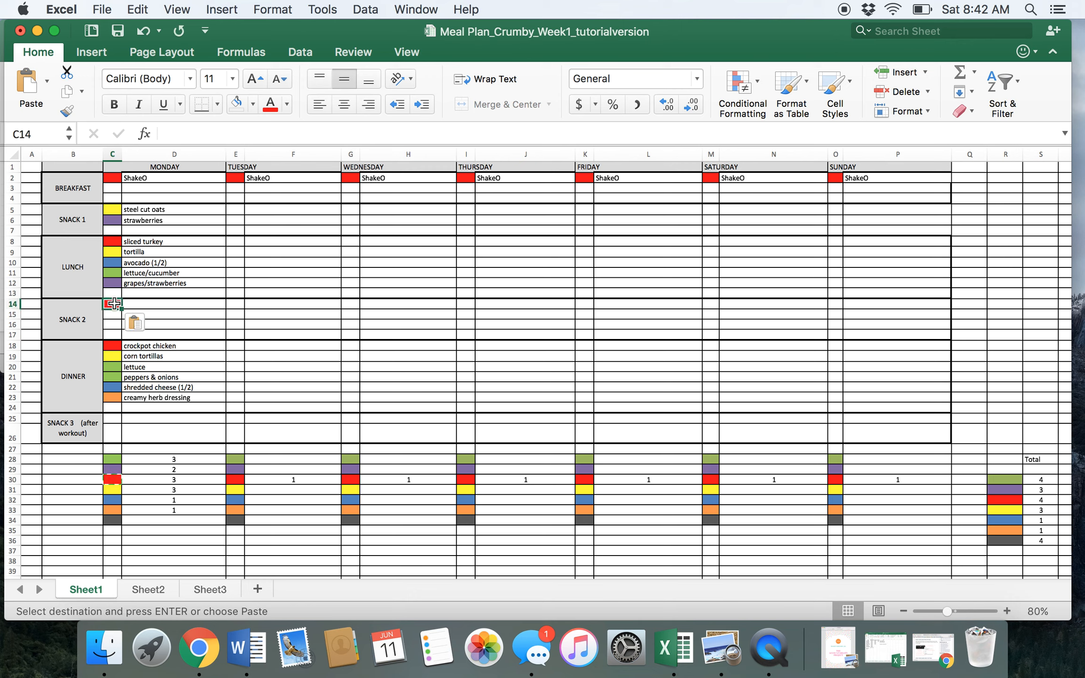
{"action": "key", "text": "Right"}
{"action": "type", "text": "cottage cheese"}
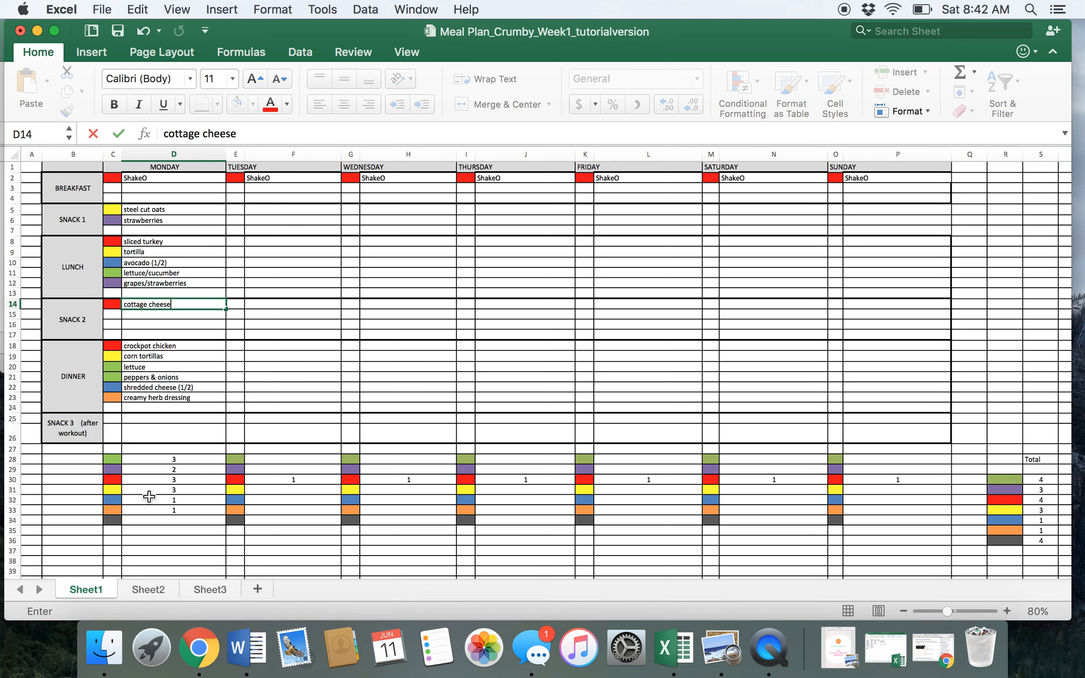
{"action": "left_click", "coordinate": [172, 480]}
{"action": "type", "text": "4"}
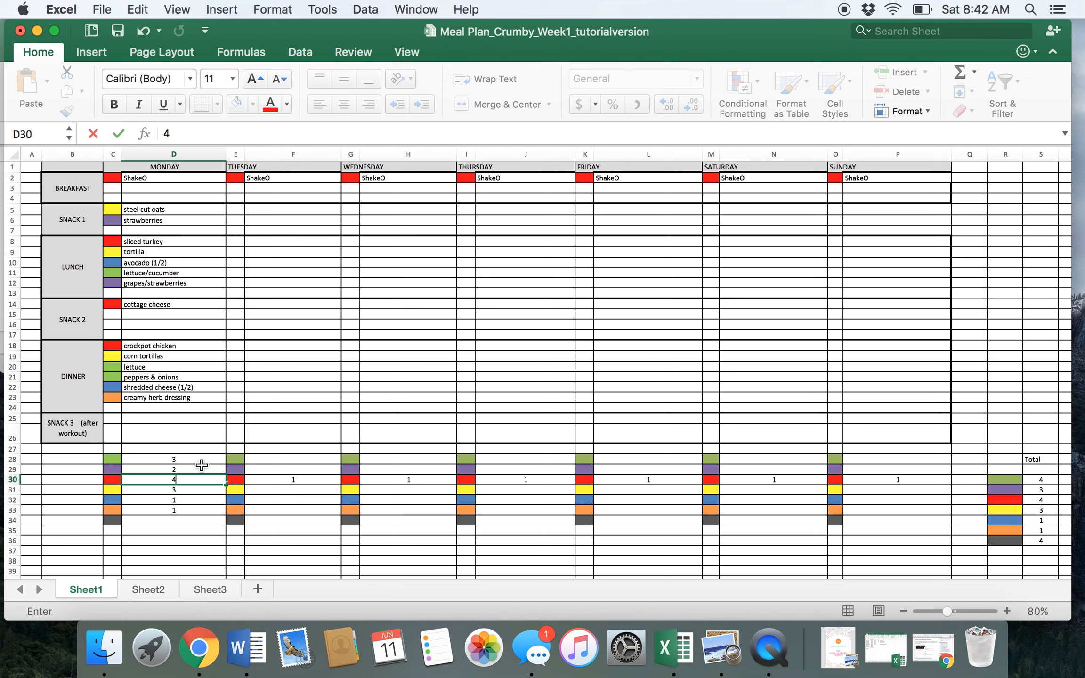
- Add "cucumber, carrots, tomatoes" with a copied green color cell to Monday's Snack 2 in C15:D15 and set the green tally in D28 to 4
{"action": "left_click", "coordinate": [112, 314]}
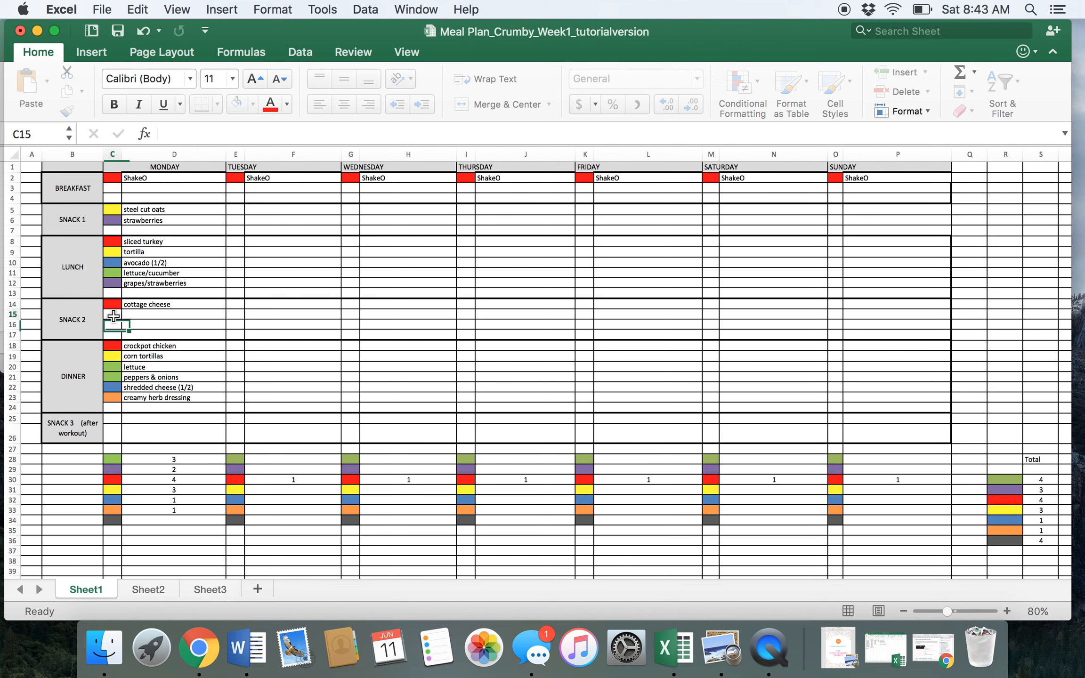
{"action": "left_click", "coordinate": [112, 369]}
{"action": "key", "text": "super+c"}
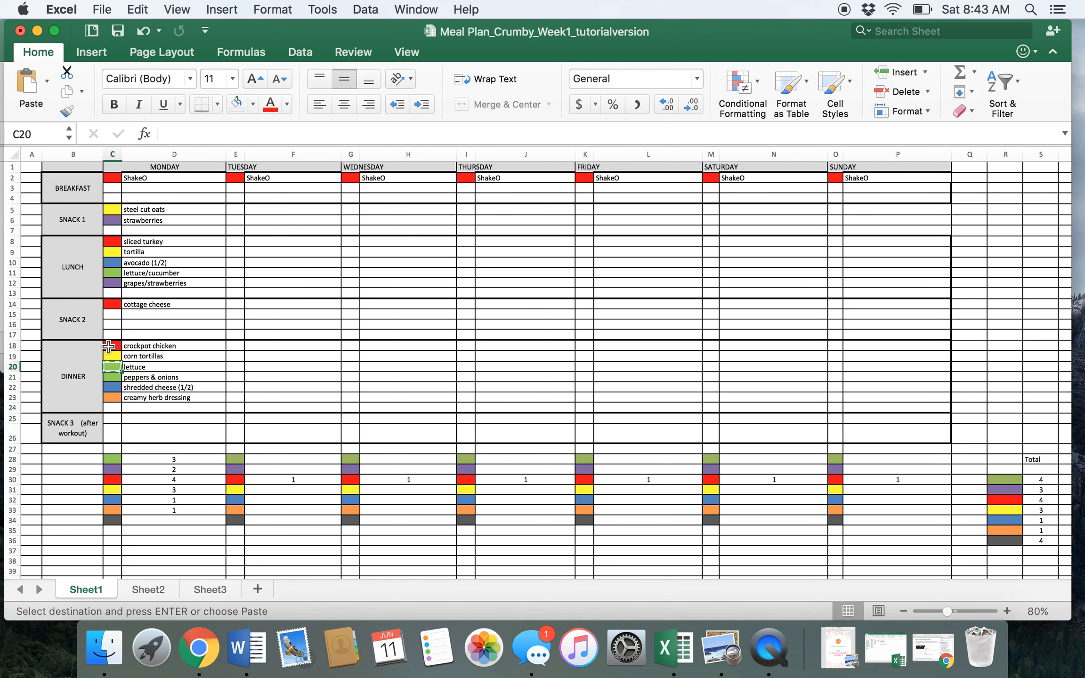
{"action": "left_click", "coordinate": [118, 314]}
{"action": "key", "text": "super+v"}
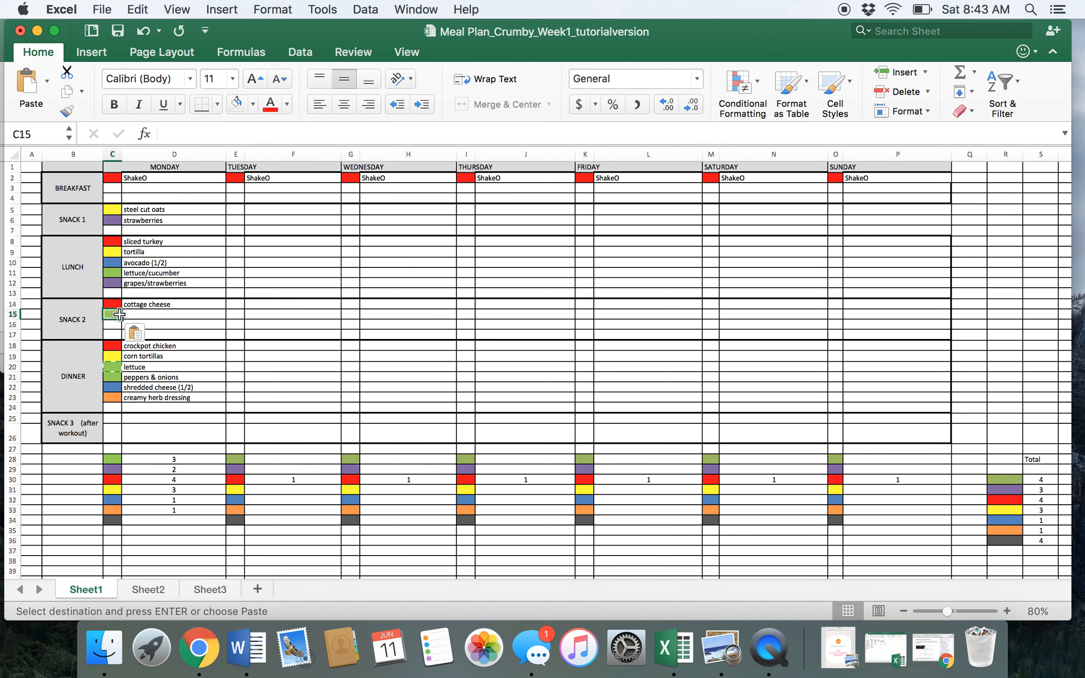
{"action": "left_click", "coordinate": [145, 314]}
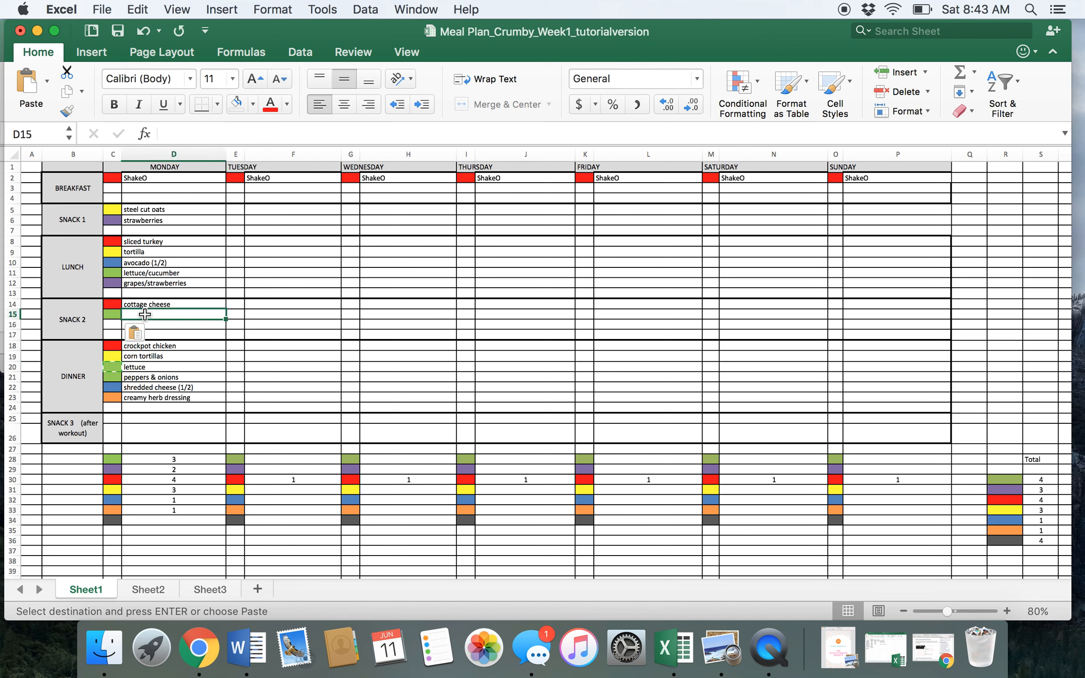
{"action": "type", "text": "cucumbe"}
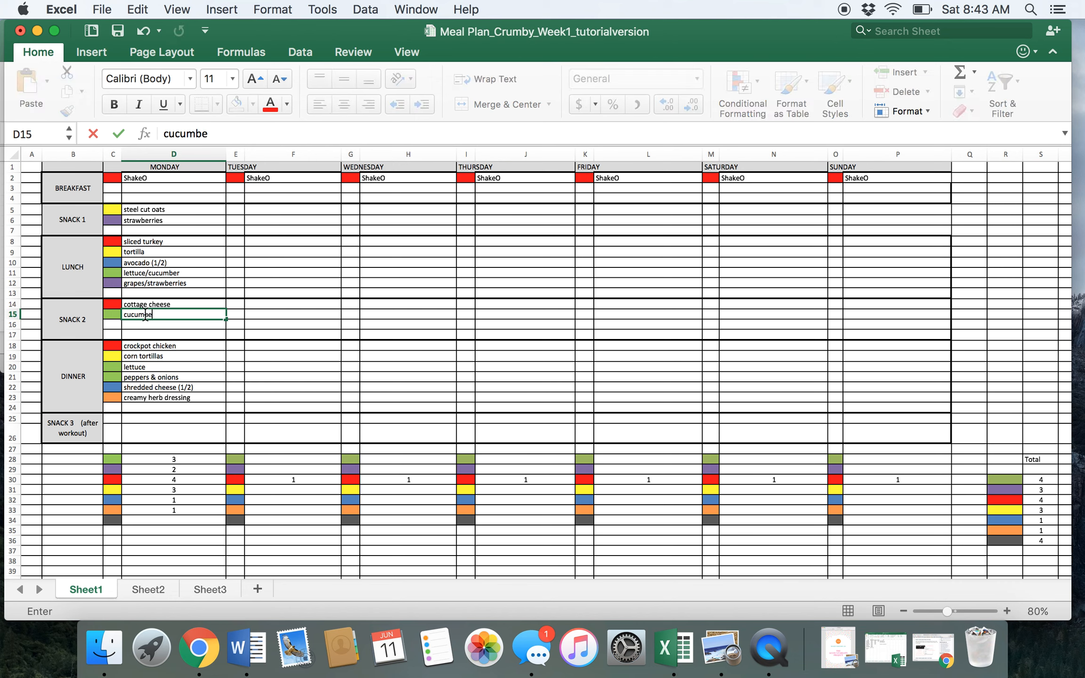
{"action": "type", "text": "r, carrots, tomatoes"}
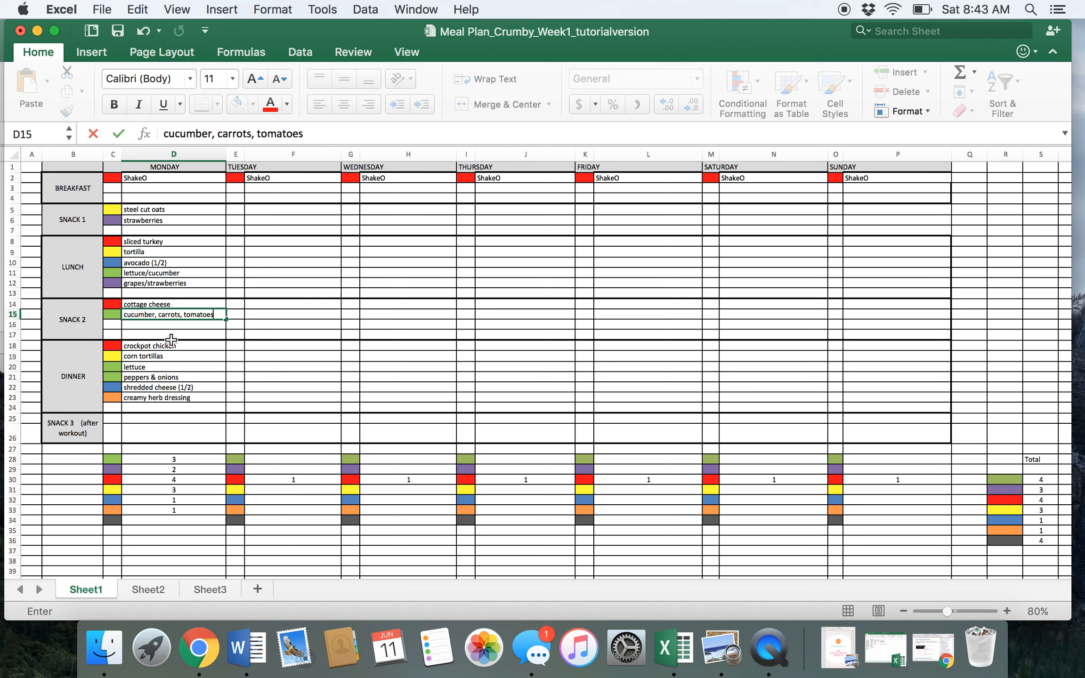
{"action": "left_click", "coordinate": [175, 458]}
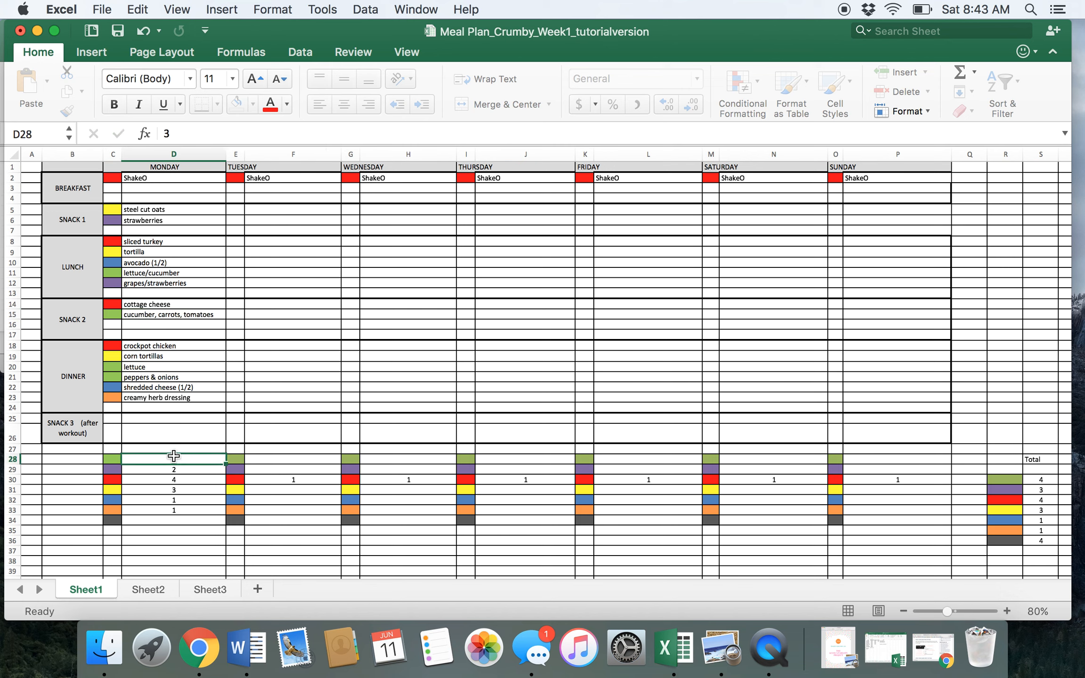
{"action": "type", "text": "4"}
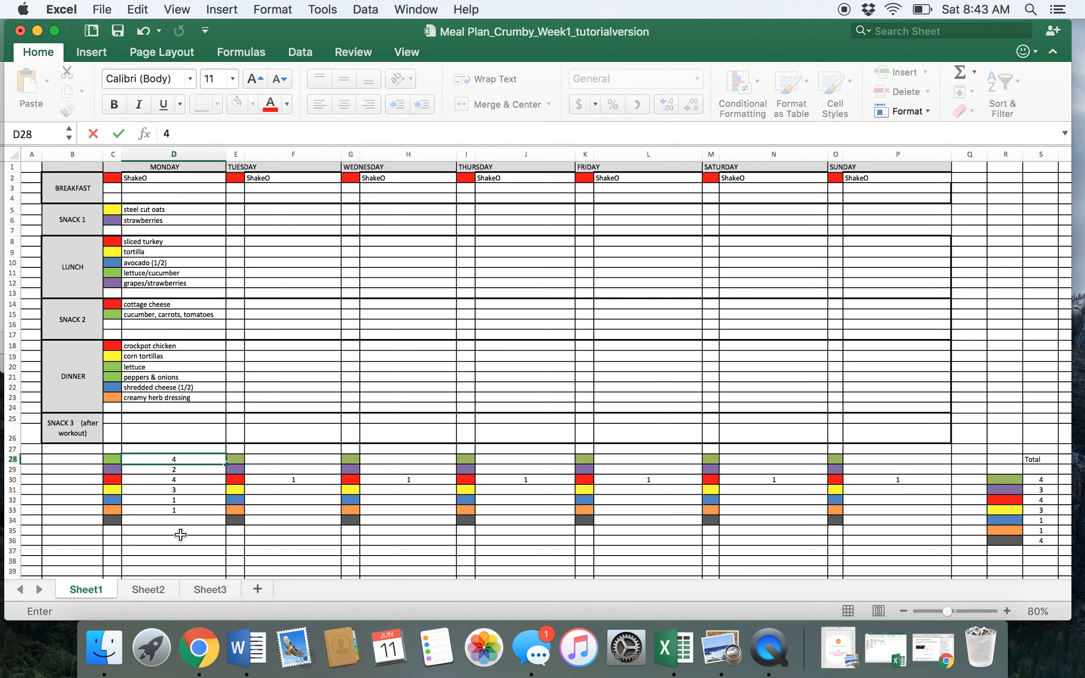
{"action": "left_click", "coordinate": [199, 473]}
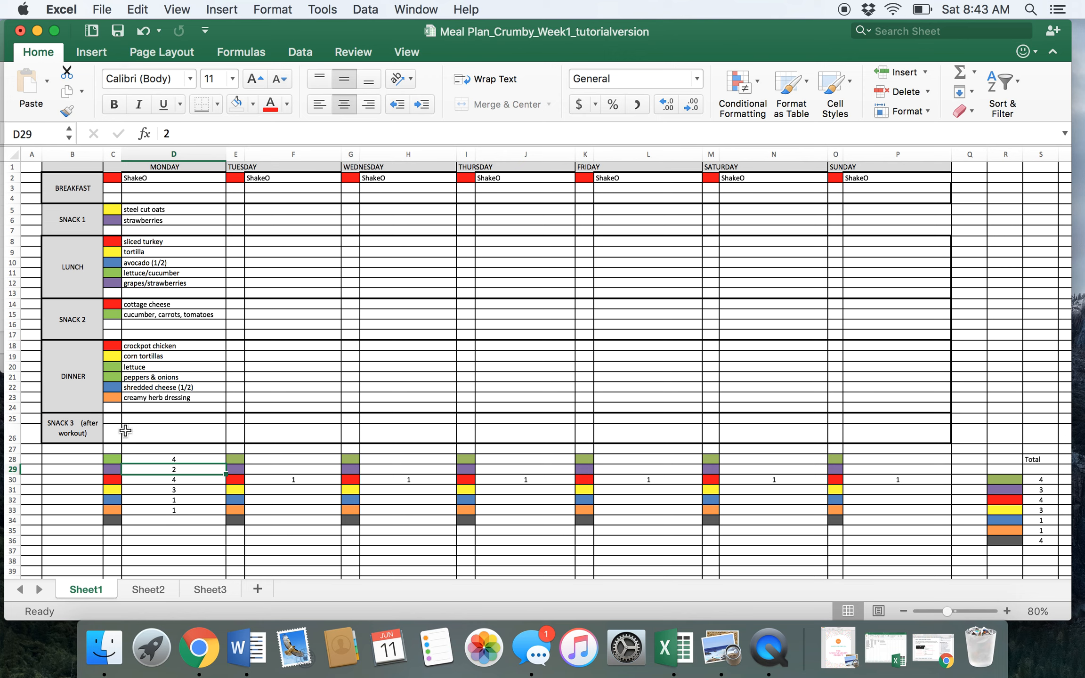
- Copy the purple color cell C29 into C25 for Monday's Snack 3 and enter "apple" beside it in D25
{"action": "left_click", "coordinate": [116, 467]}
{"action": "key", "text": "super+c"}
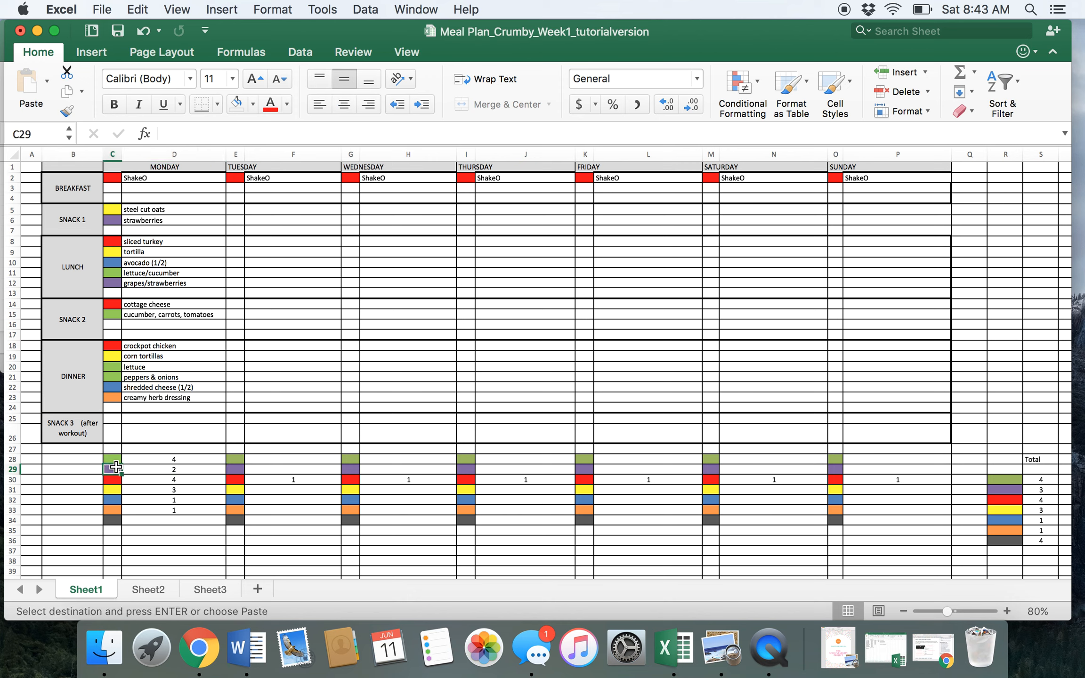
{"action": "left_click", "coordinate": [112, 419]}
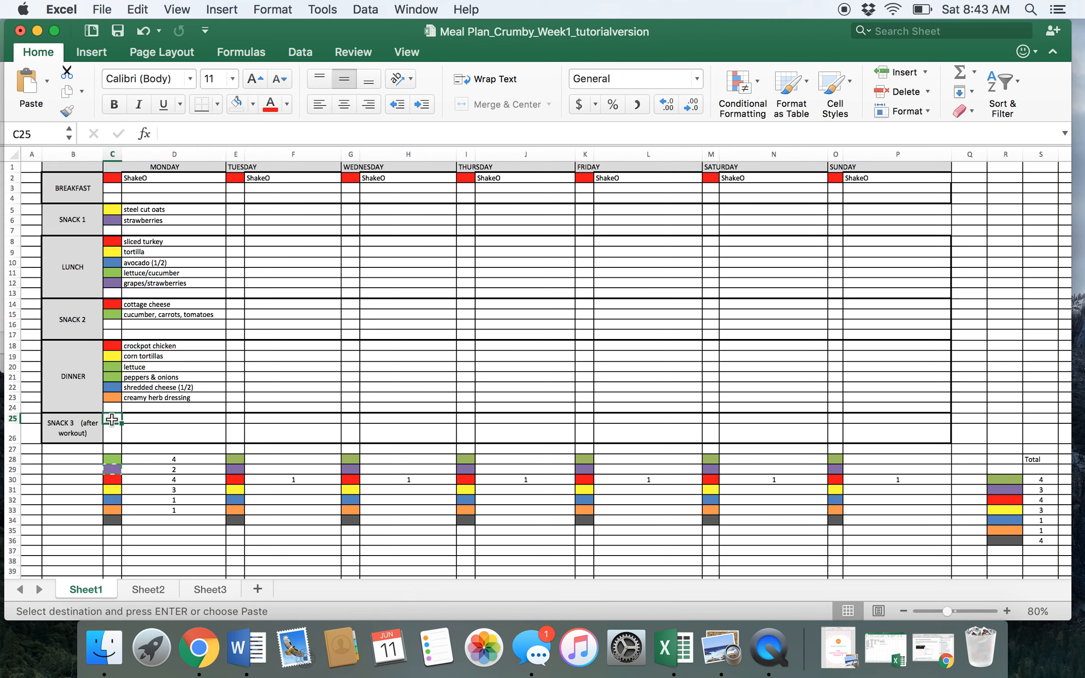
{"action": "key", "text": "super+v"}
{"action": "left_click", "coordinate": [174, 418]}
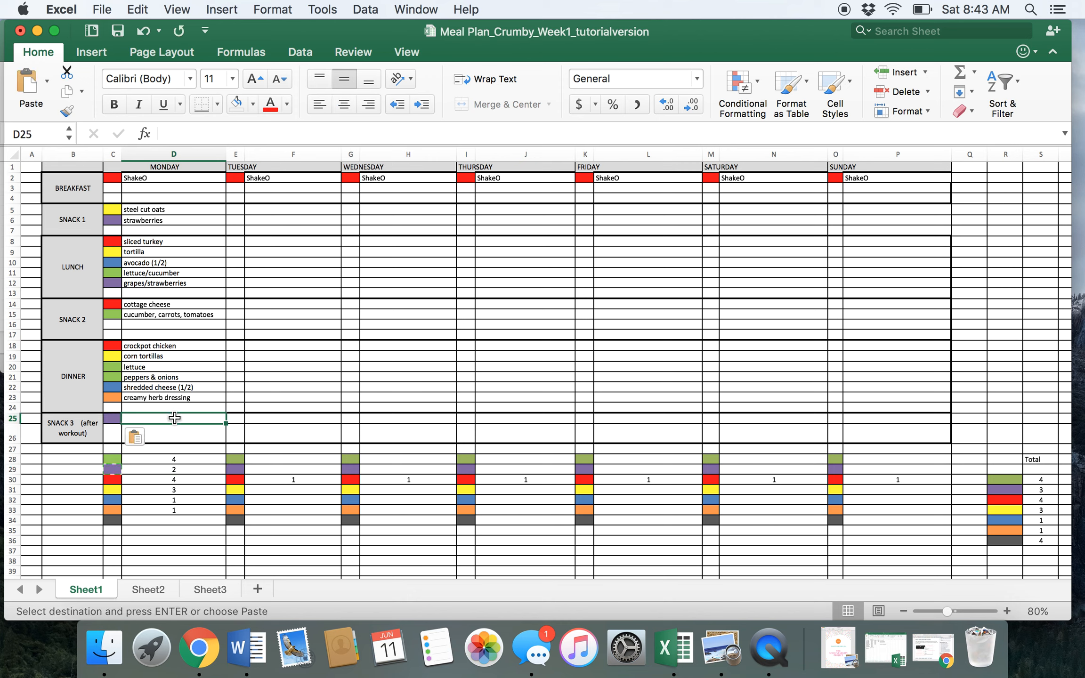
{"action": "type", "text": "apple"}
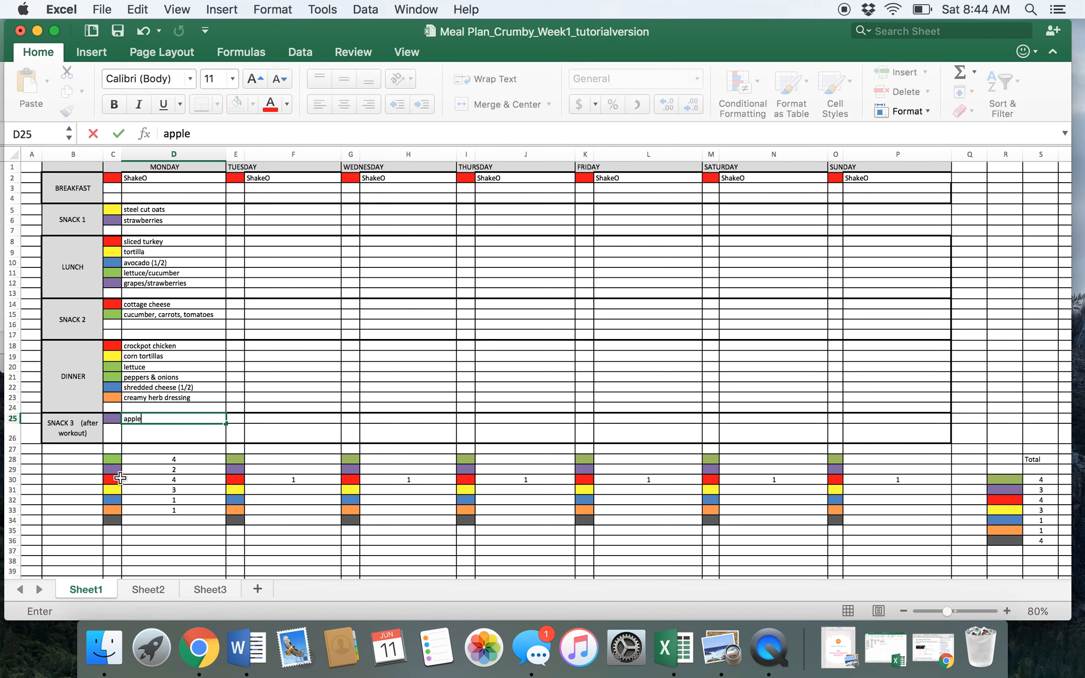
- Copy the dark gray color cell C34 into C26 for Monday's Snack 3 and enter "peanut butter" beside it in D26
{"action": "left_click", "coordinate": [114, 521]}
{"action": "key", "text": "cmd+c"}
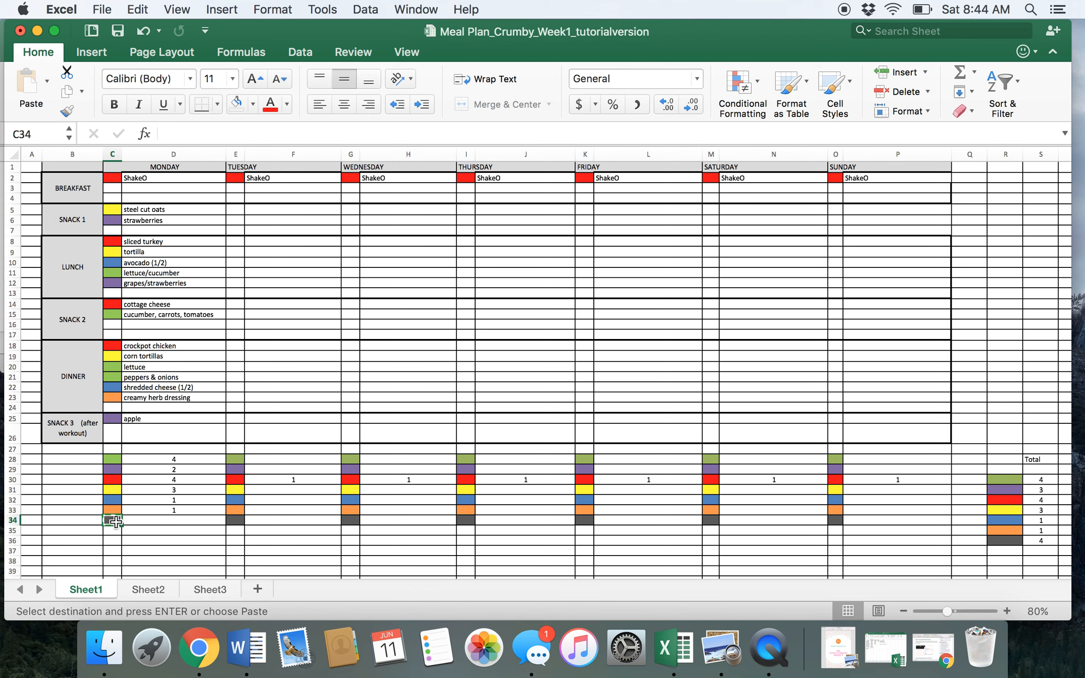
{"action": "left_click", "coordinate": [117, 437]}
{"action": "key", "text": "cmd+v"}
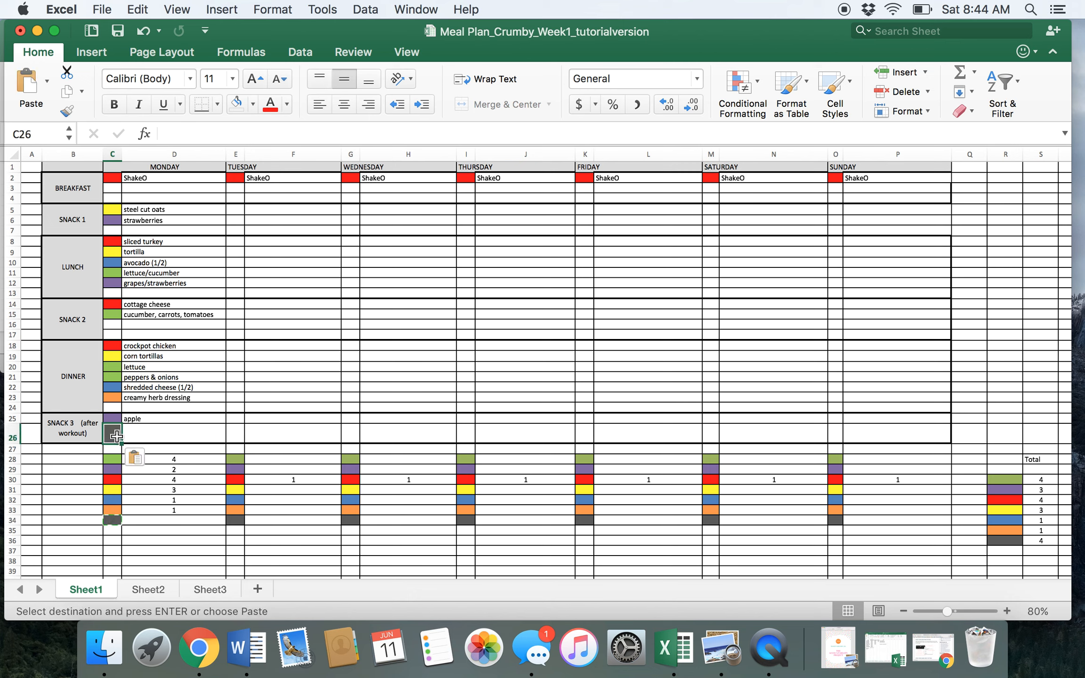
{"action": "left_click", "coordinate": [141, 436]}
{"action": "type", "text": "pea"}
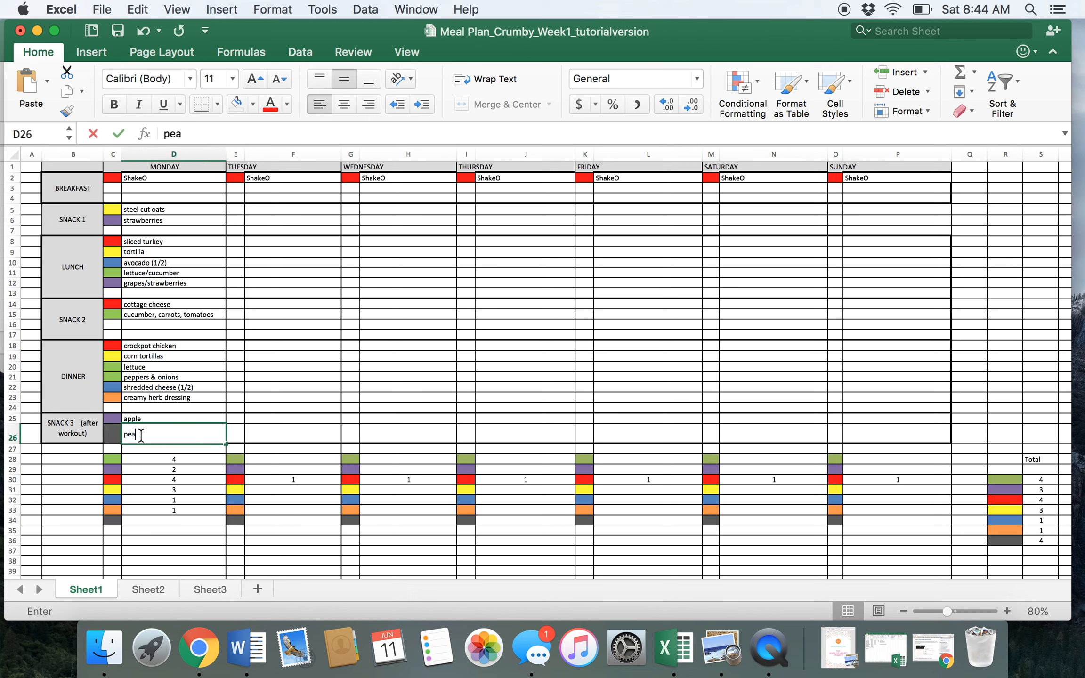
{"action": "type", "text": "nut butter"}
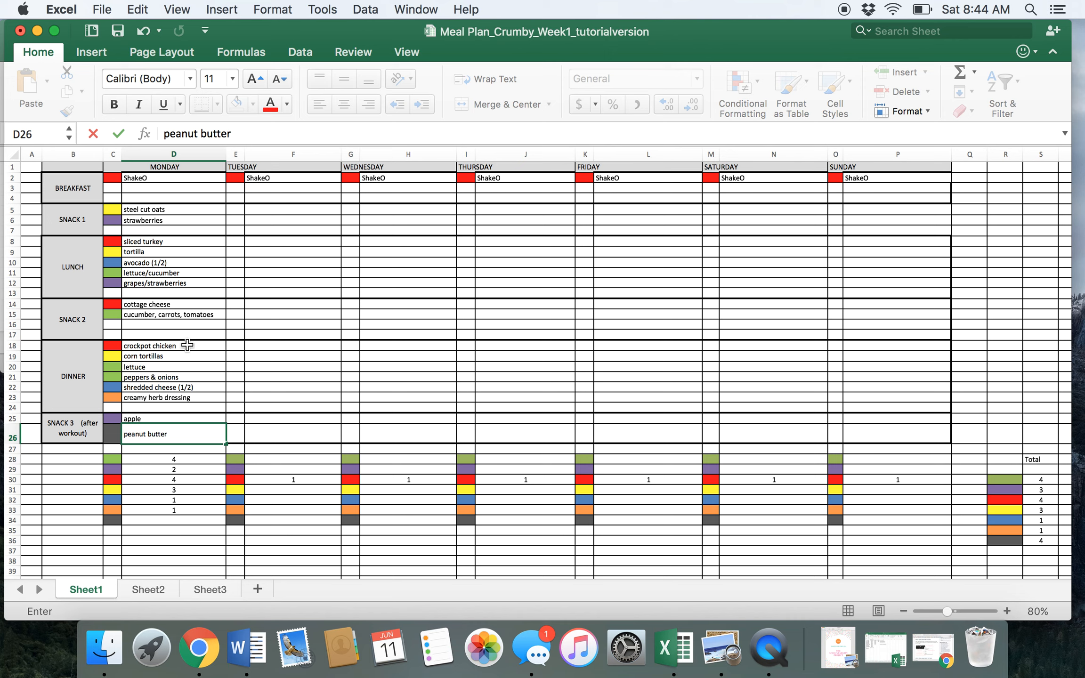
- Update Monday's tally for Snack 3 to dark gray 1 in D34 and purple 3 in D29
{"action": "left_click", "coordinate": [173, 521]}
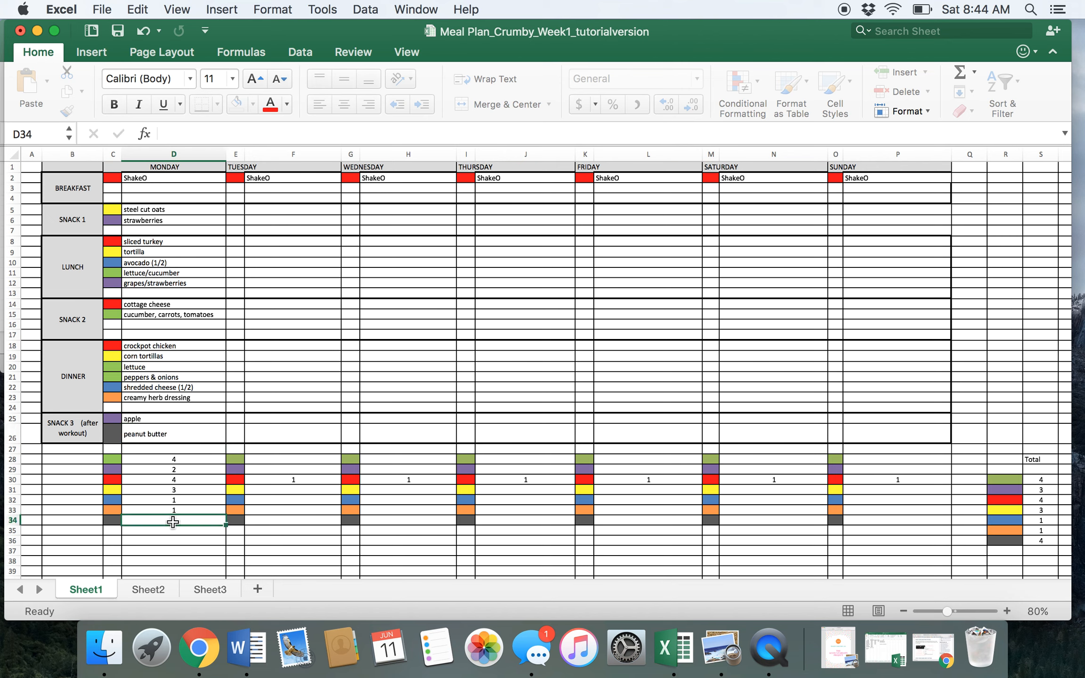
{"action": "type", "text": "1"}
{"action": "left_click", "coordinate": [179, 471]}
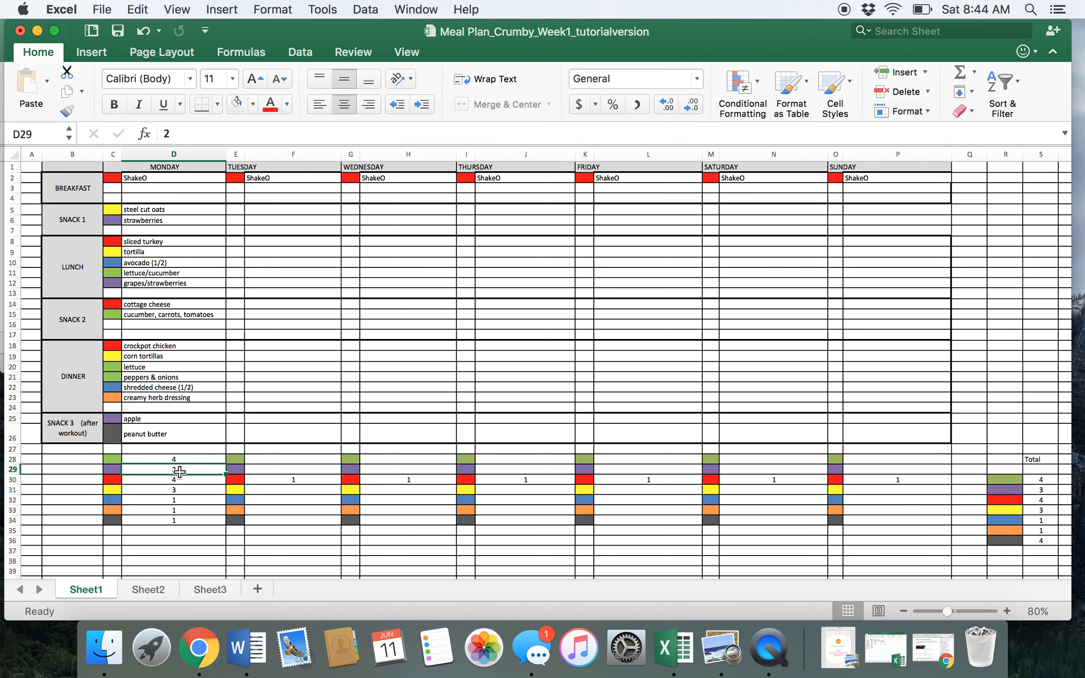
{"action": "type", "text": "3"}
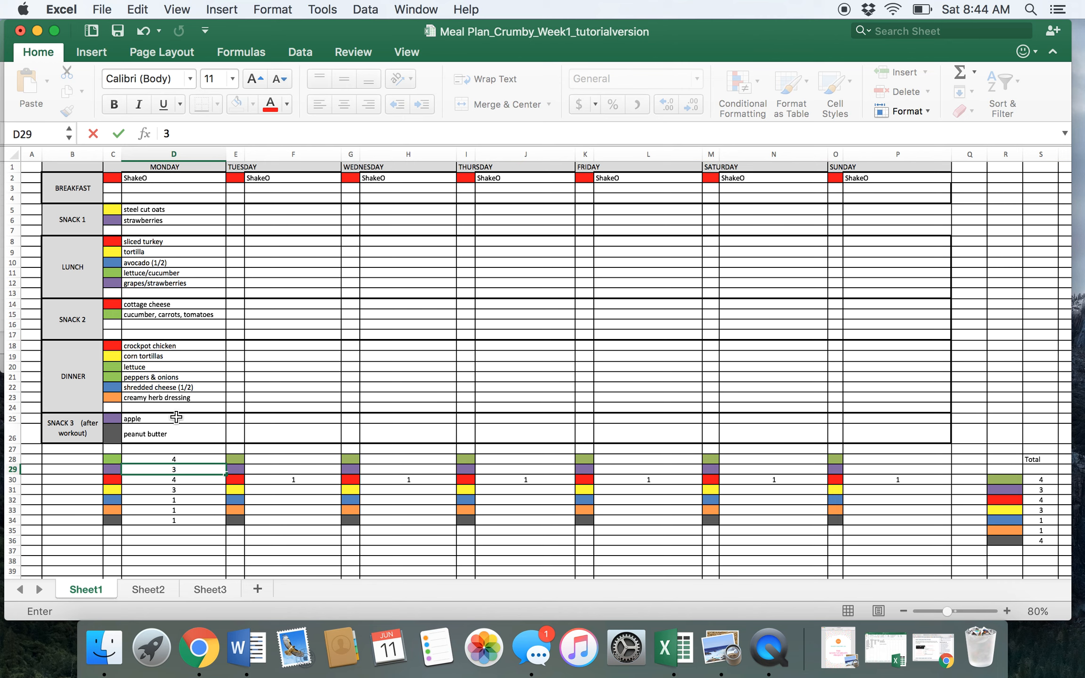
- Copy Monday's Snack 3 with its color cells (C25:D26) to Tuesday through Sunday in E25:P26
{"action": "left_click_drag", "start_coordinate": [116, 418], "coordinate": [128, 434]}
{"action": "key", "text": "super+c"}
{"action": "left_click_drag", "start_coordinate": [240, 431], "coordinate": [871, 431]}
{"action": "key", "text": "super+v"}
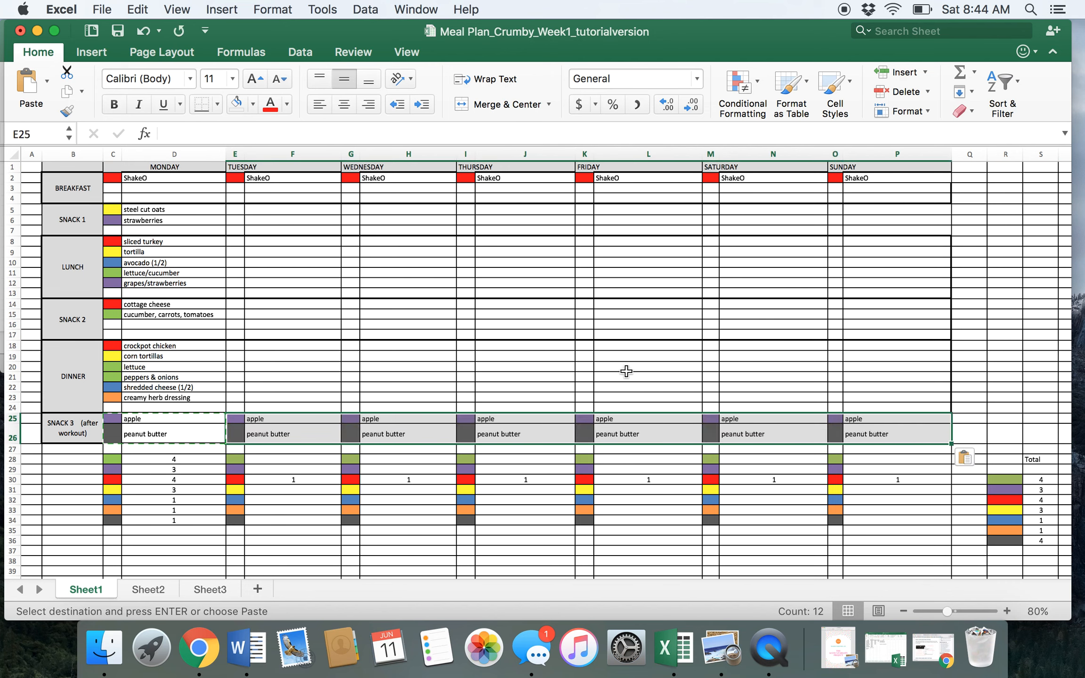
- Set the dark gray tally in row 34 to 1 for each day from Tuesday through Sunday
{"action": "left_click", "coordinate": [307, 520]}
{"action": "type", "text": "1"}
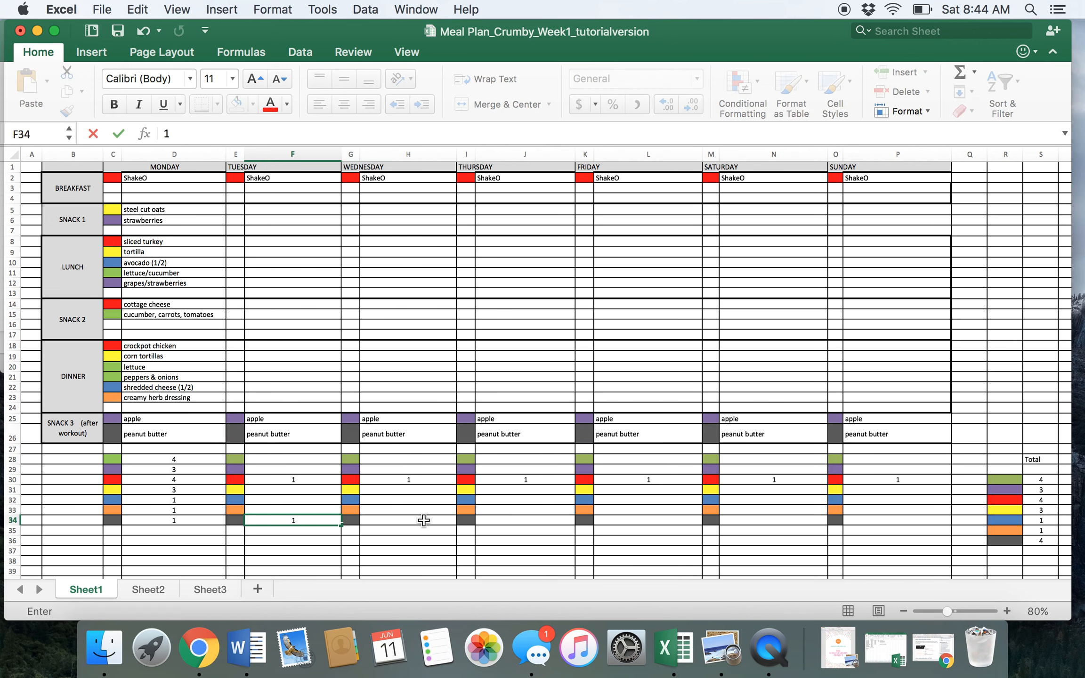
{"action": "left_click", "coordinate": [424, 520]}
{"action": "type", "text": "1"}
{"action": "left_click", "coordinate": [539, 520]}
{"action": "type", "text": "1"}
{"action": "left_click", "coordinate": [657, 519]}
{"action": "type", "text": "1"}
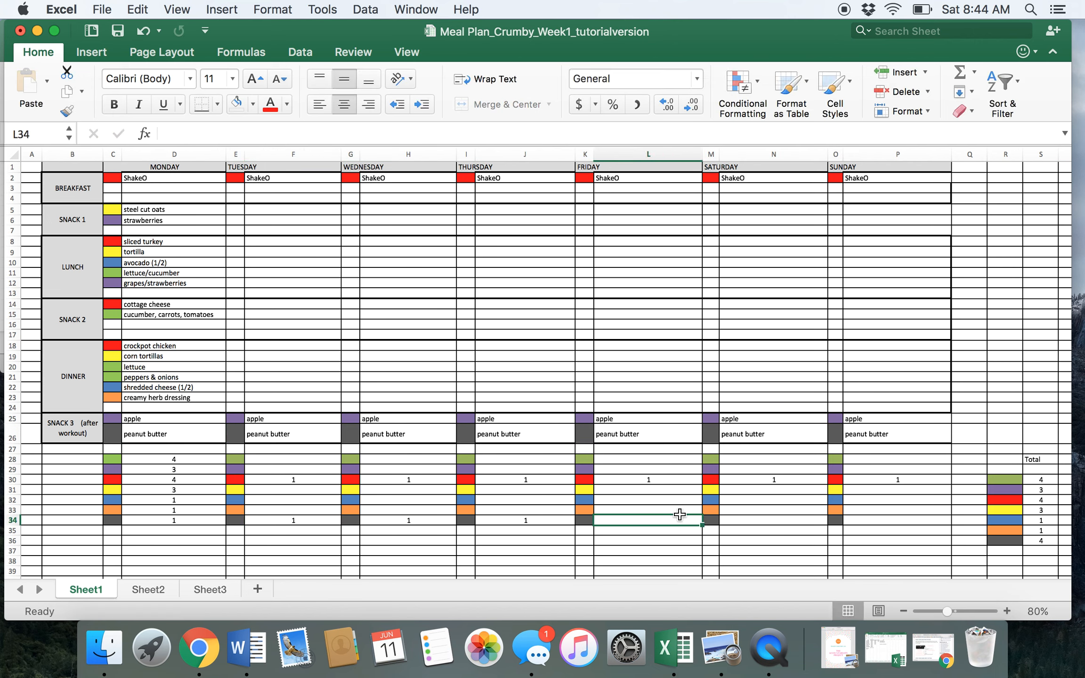
{"action": "left_click", "coordinate": [775, 522]}
{"action": "type", "text": "1"}
{"action": "left_click", "coordinate": [895, 519]}
{"action": "type", "text": "1"}
- Set the purple tally in row 29 to 1 for each day from Tuesday through Sunday
{"action": "left_click", "coordinate": [894, 470]}
{"action": "type", "text": "1"}
{"action": "left_click", "coordinate": [791, 470]}
{"action": "type", "text": "1"}
{"action": "left_click", "coordinate": [674, 470]}
{"action": "type", "text": "1"}
{"action": "left_click", "coordinate": [537, 469]}
{"action": "type", "text": "11"}
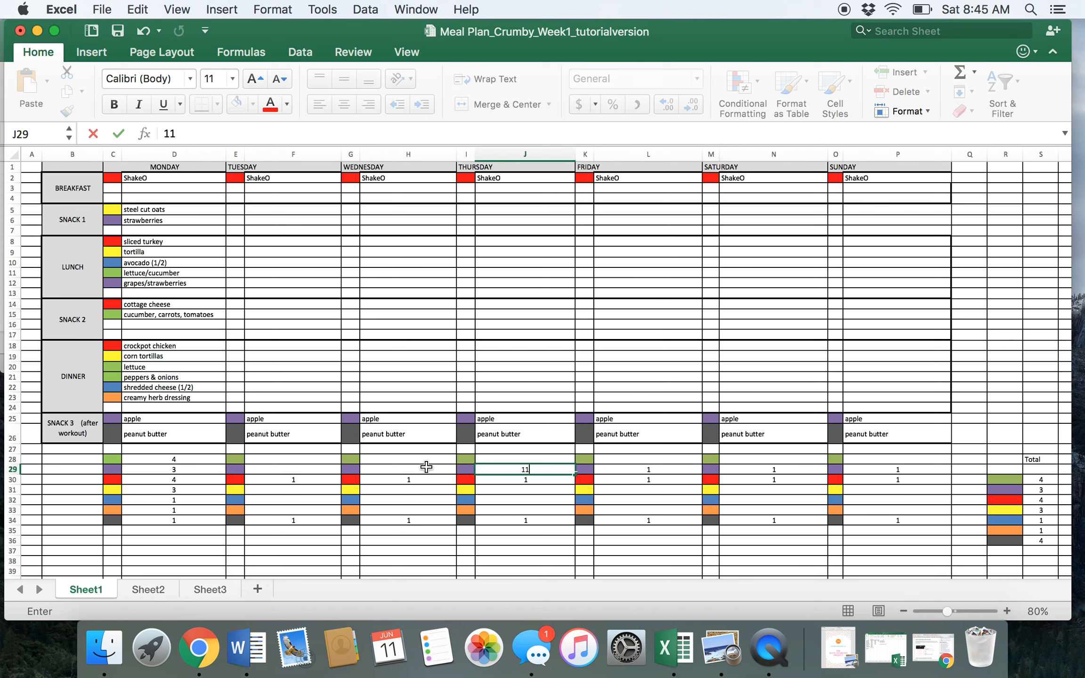
{"action": "key", "text": "BackSpace"}
{"action": "left_click", "coordinate": [415, 470]}
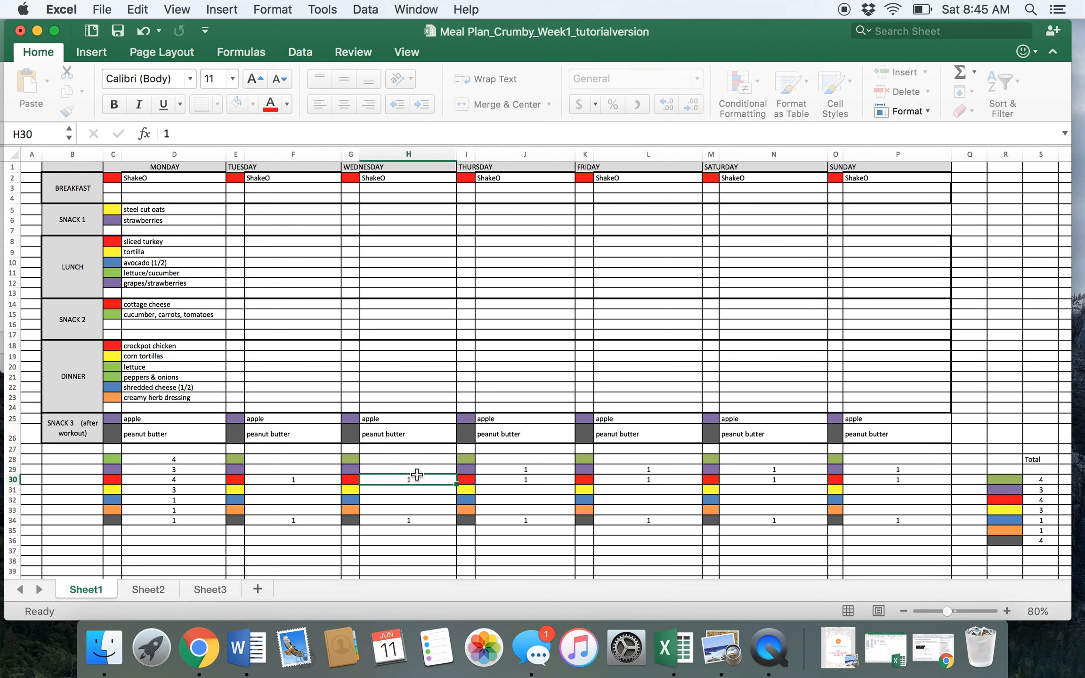
{"action": "left_click", "coordinate": [408, 464]}
{"action": "left_click", "coordinate": [407, 469]}
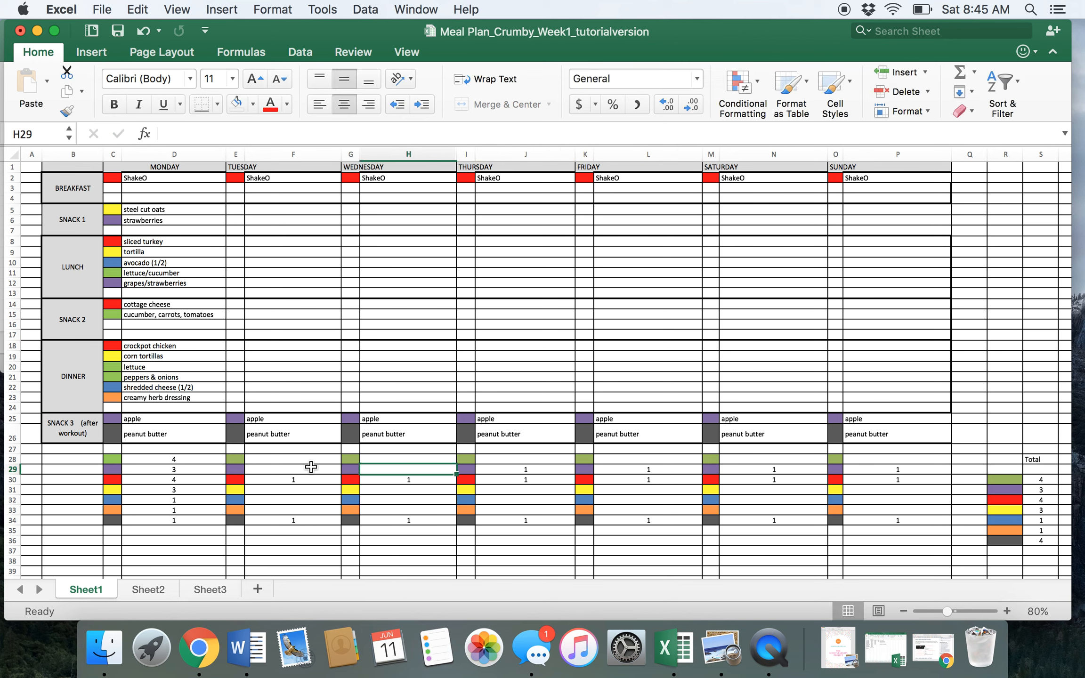
{"action": "type", "text": "1"}
{"action": "left_click", "coordinate": [310, 469]}
{"action": "type", "text": "1"}
{"action": "left_click", "coordinate": [358, 490]}
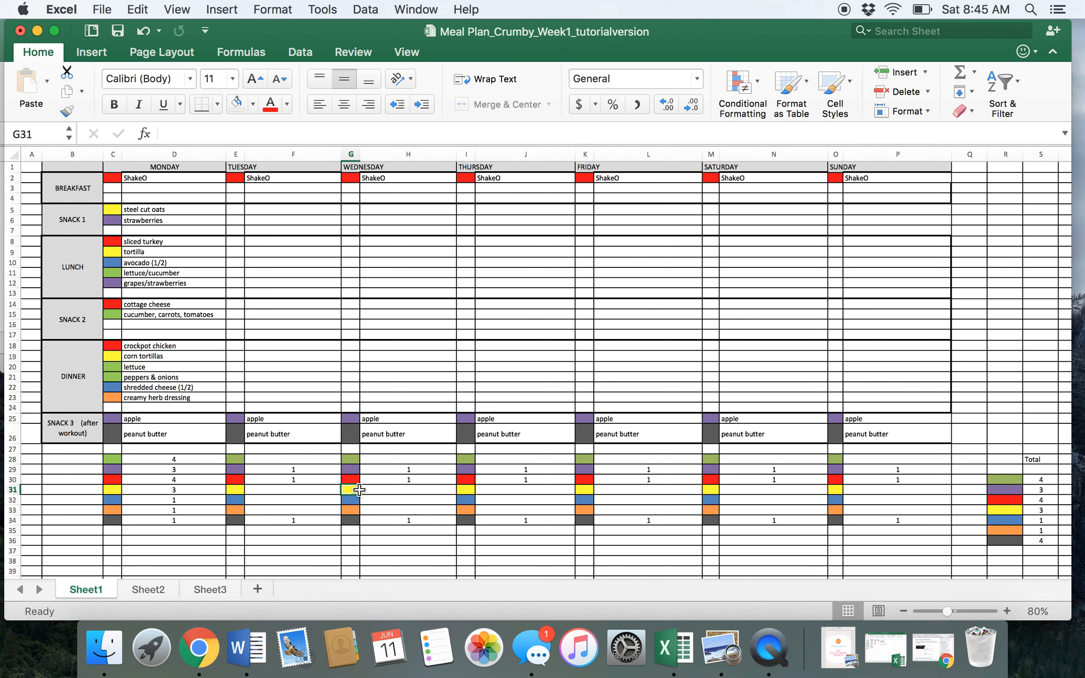